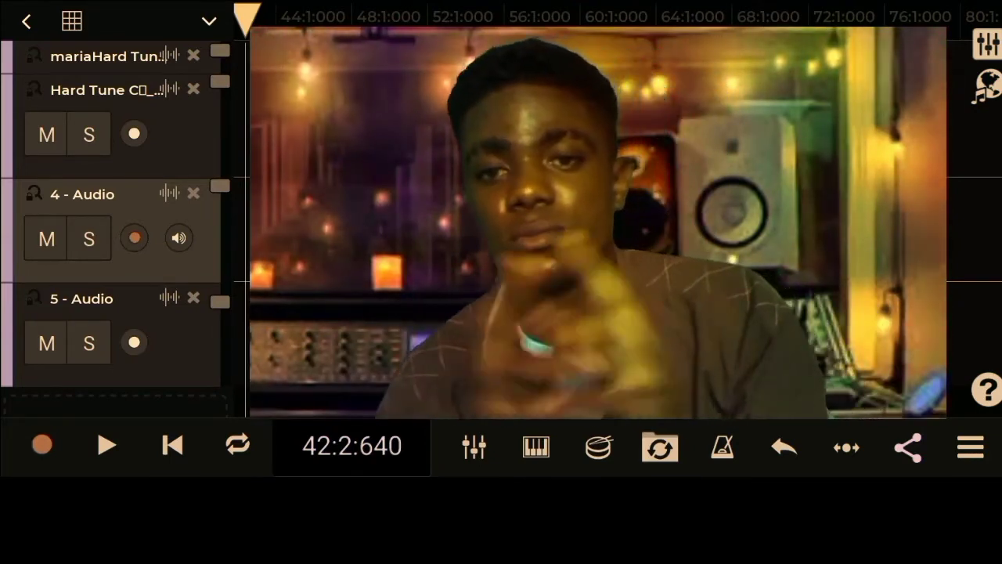
Step: Rewind the song to its very beginning so the counter reads 1:1:000
{"action": "left_click", "coordinate": [971, 448]}
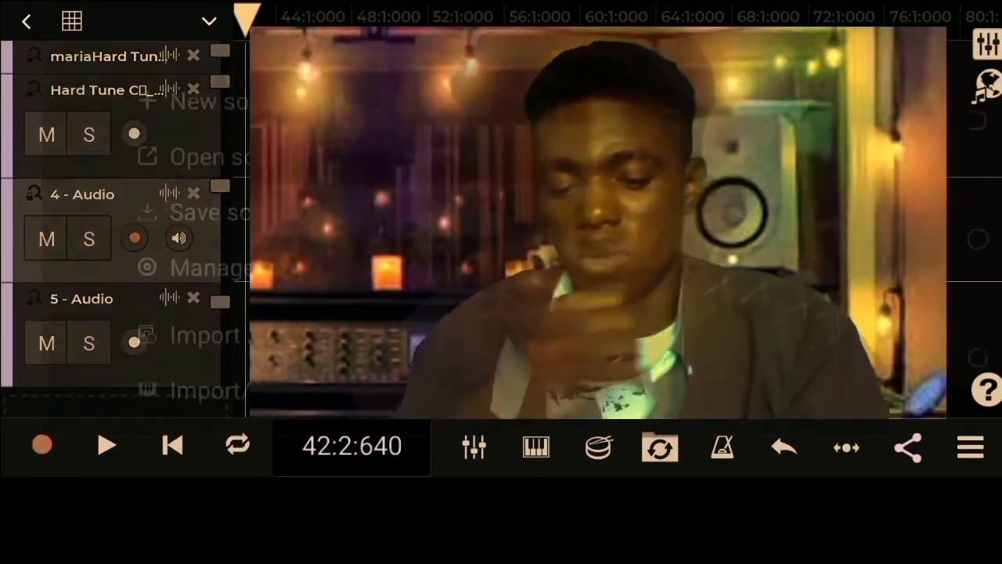
{"action": "left_click", "coordinate": [971, 447]}
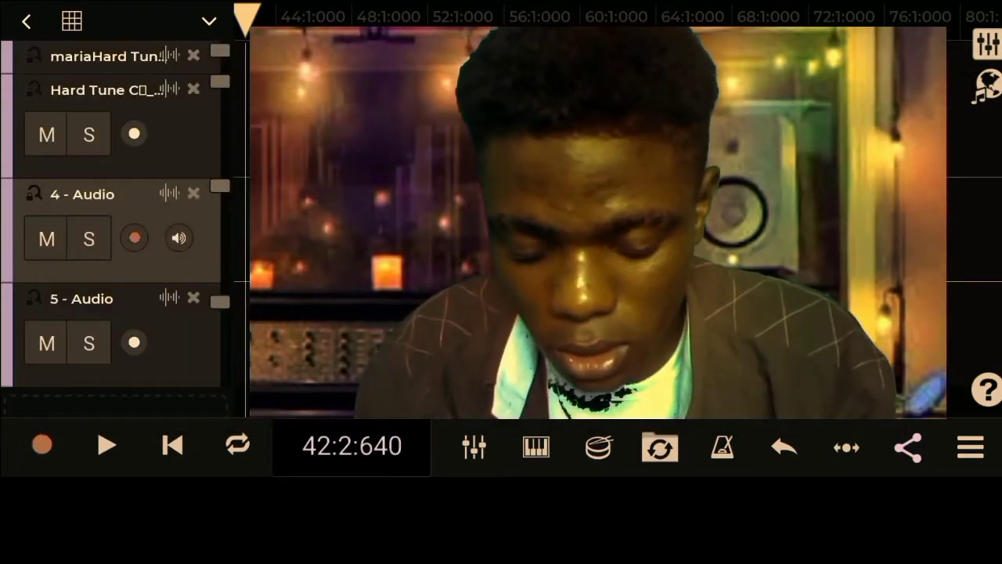
Step: Play the song from the start and stop it near bar 23 (23:1:660)
{"action": "left_click", "coordinate": [173, 445]}
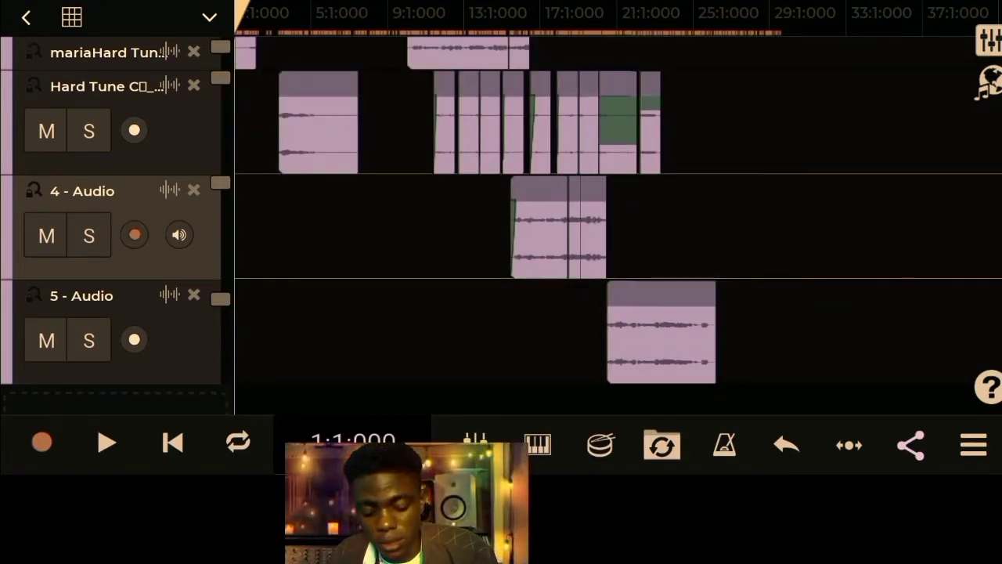
{"action": "left_click", "coordinate": [107, 443]}
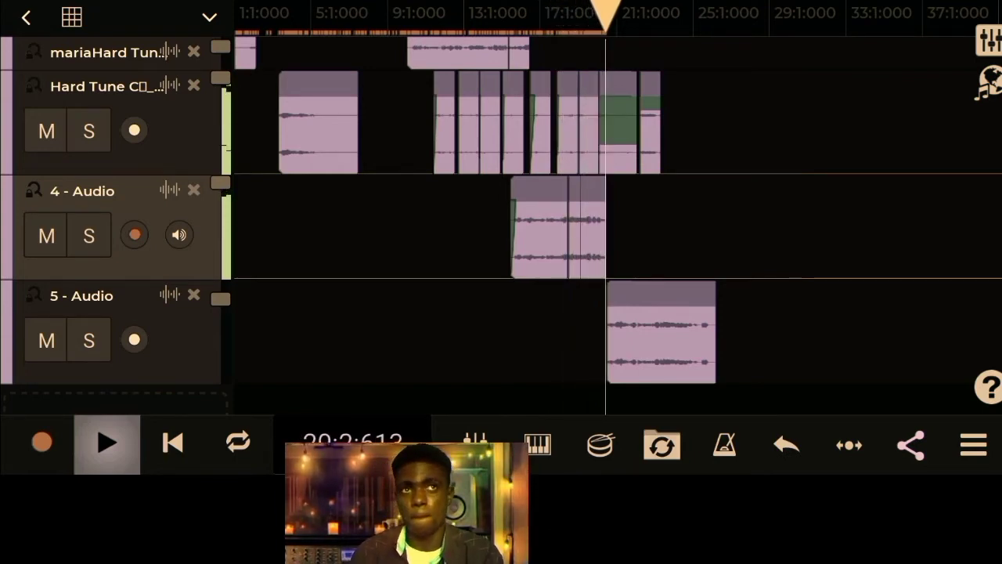
{"action": "left_click", "coordinate": [107, 443]}
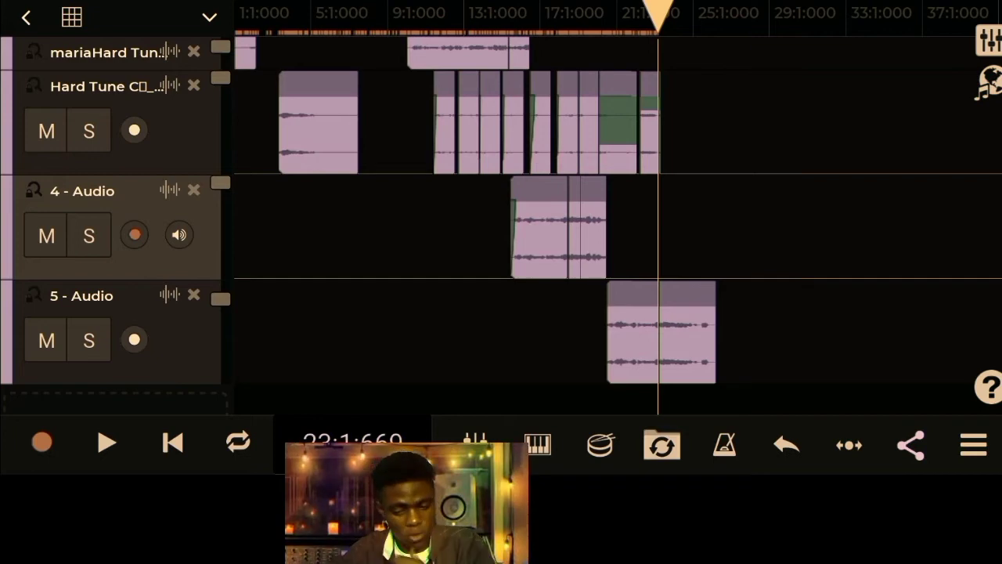
Step: Save the song via New song from the main menu and dismiss the Start your song dialog
{"action": "left_click", "coordinate": [974, 445]}
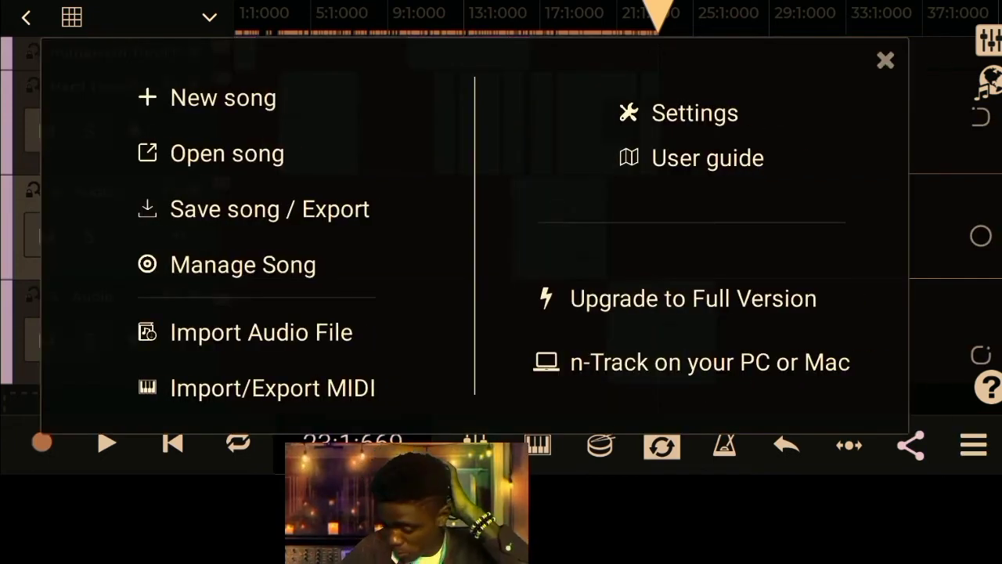
{"action": "left_click", "coordinate": [223, 97]}
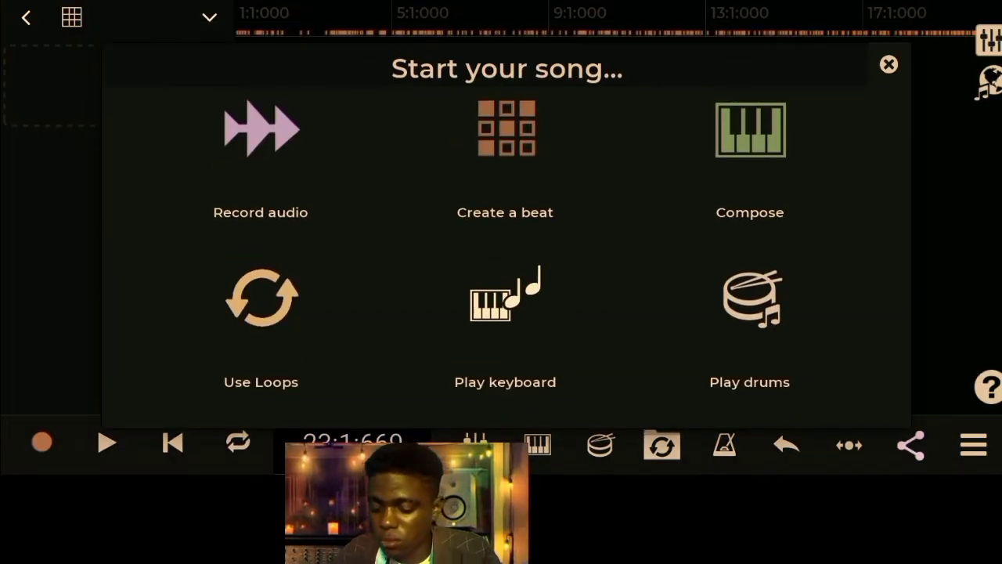
{"action": "key", "text": "Escape"}
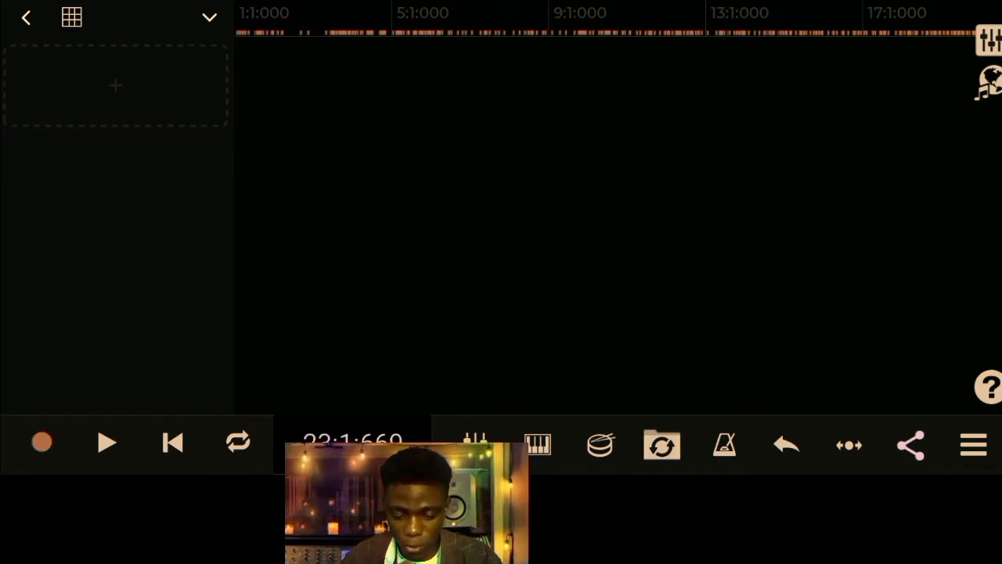
Step: Add the 1 - Audio track and expand its header to show volume, output and effects
{"action": "left_click", "coordinate": [52, 90]}
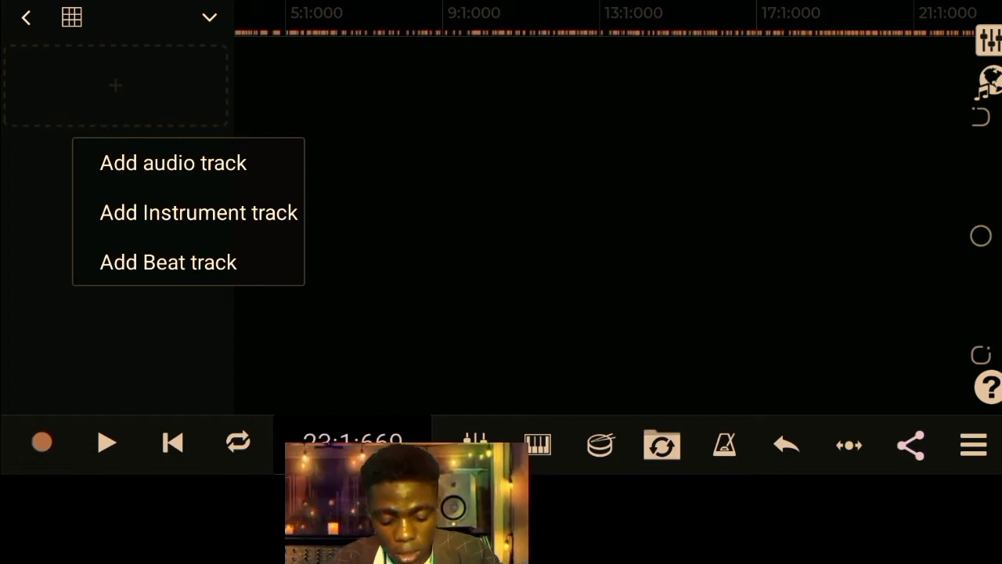
{"action": "left_click", "coordinate": [122, 165]}
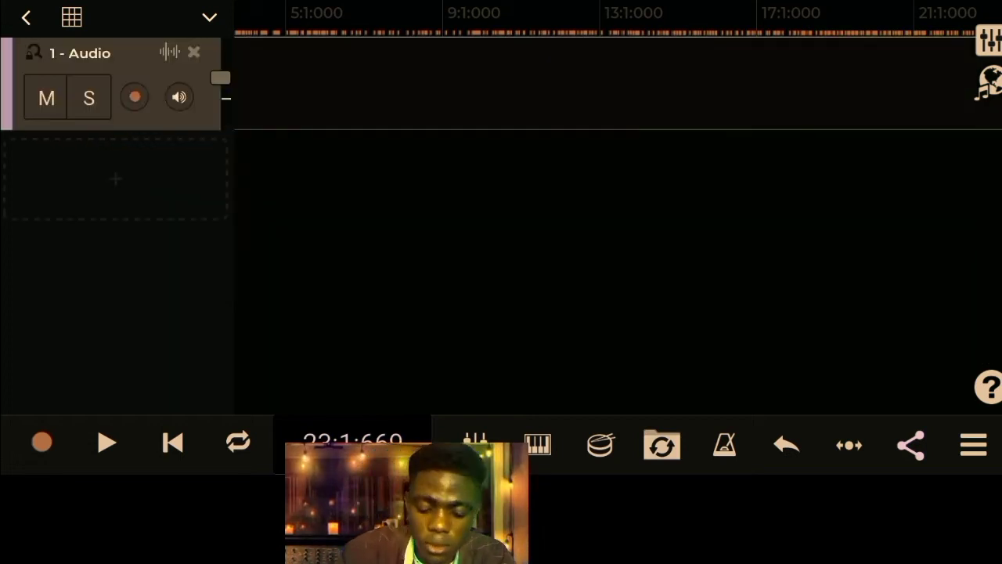
{"action": "left_click", "coordinate": [165, 201]}
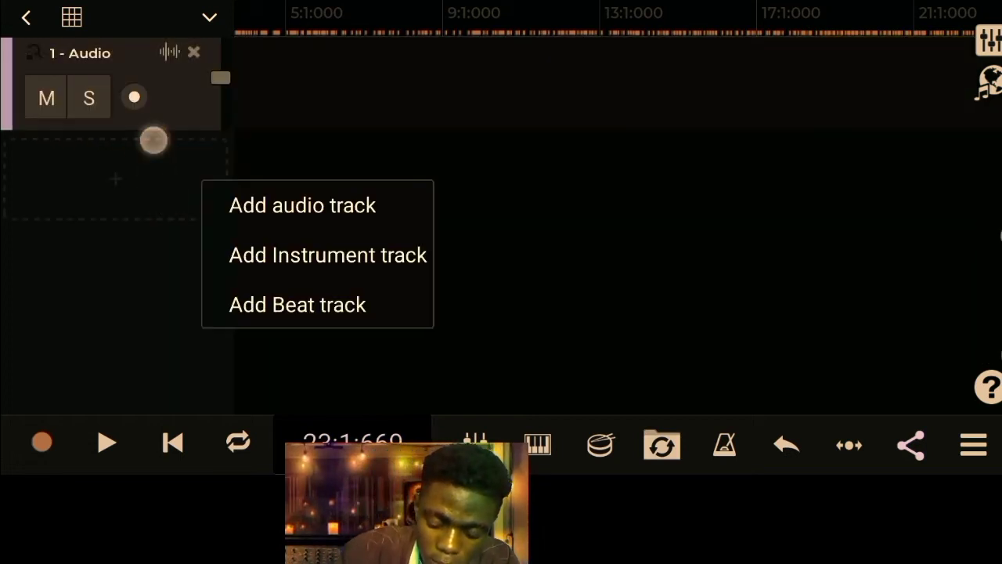
{"action": "key", "text": "Escape"}
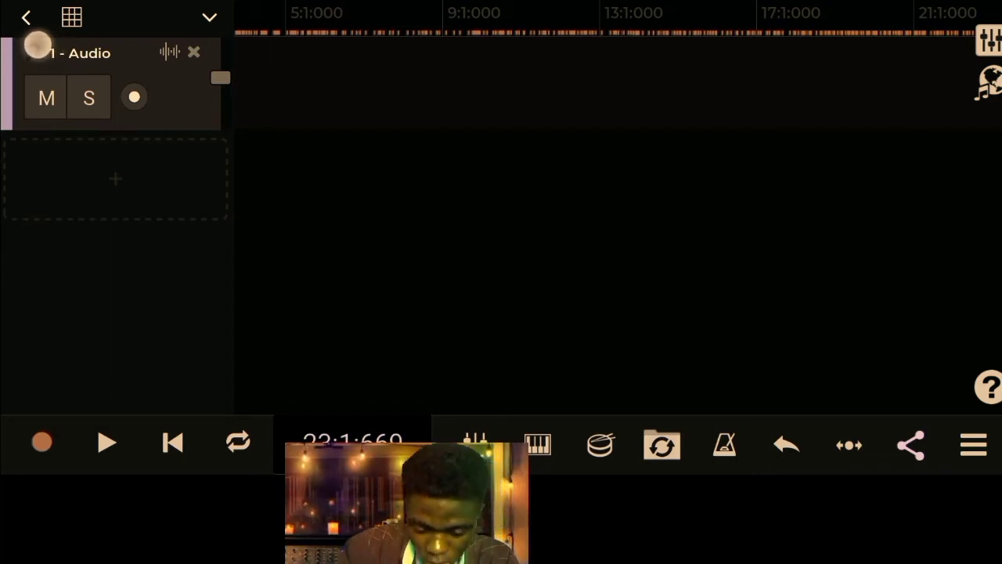
{"action": "left_click_drag", "start_coordinate": [51, 52], "coordinate": [31, 45]}
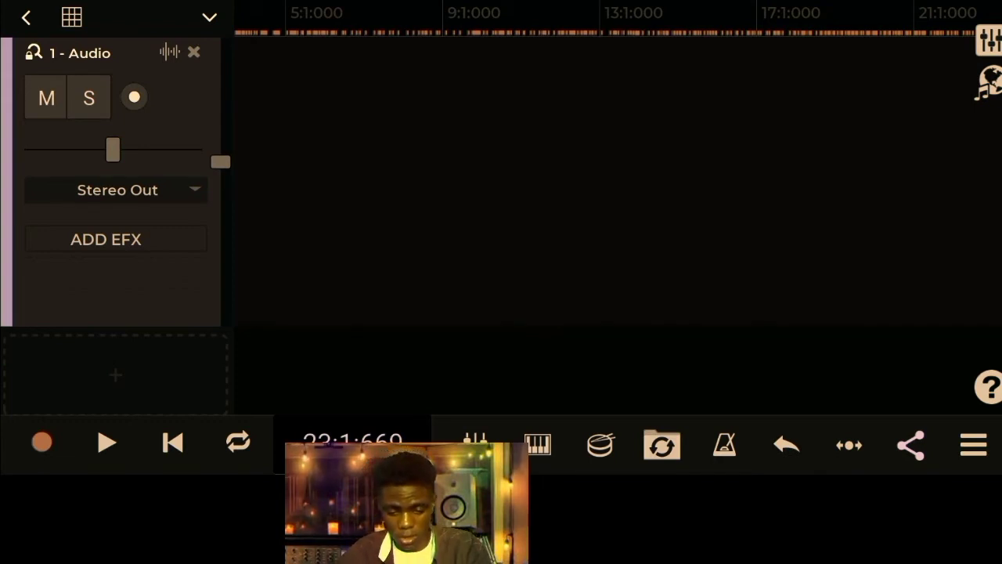
Step: Add a Convolverb reverb to the 1 - Audio track's effect chain, then delete it
{"action": "left_click", "coordinate": [46, 242]}
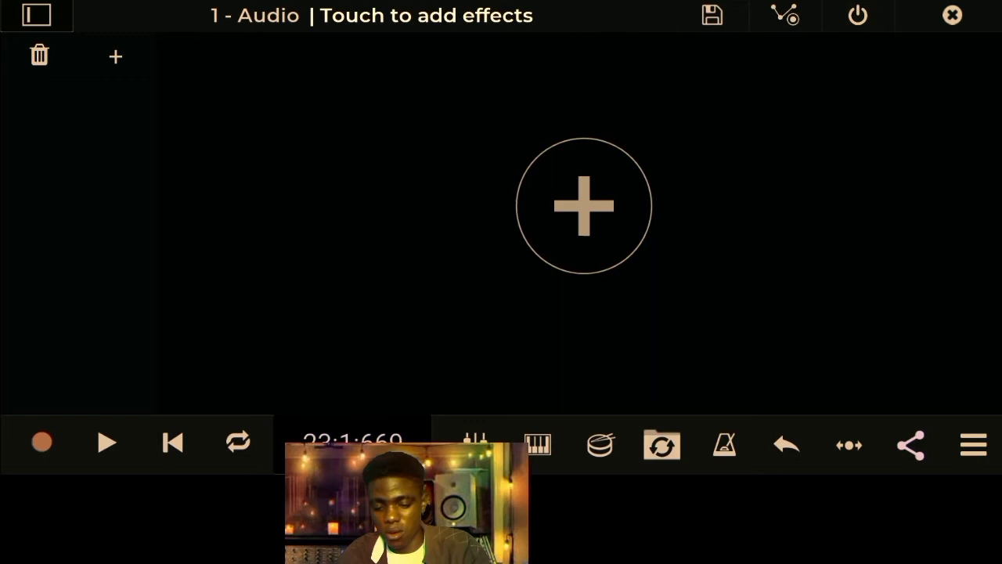
{"action": "left_click", "coordinate": [584, 205]}
{"action": "left_click_drag", "start_coordinate": [683, 33], "coordinate": [731, 96]}
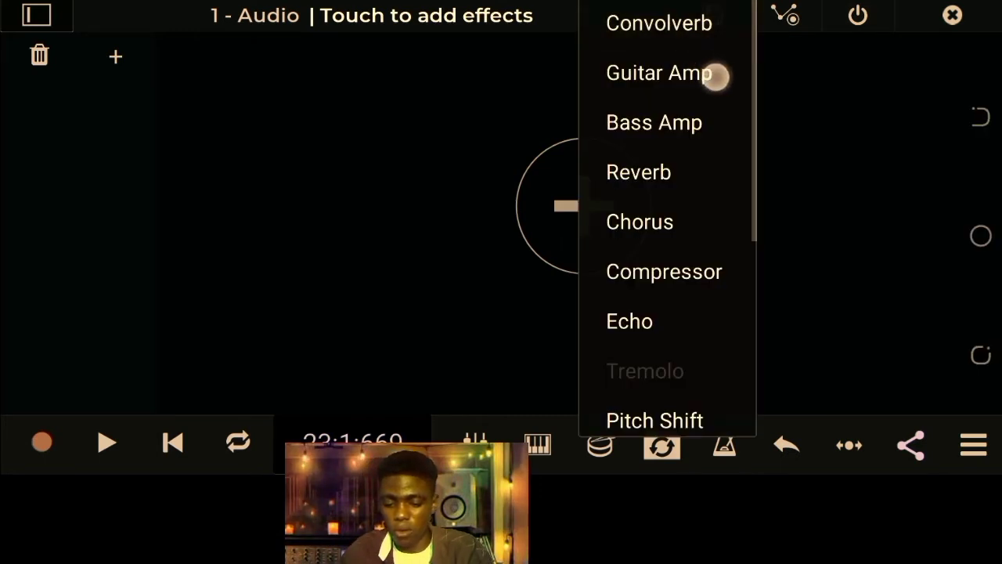
{"action": "left_click", "coordinate": [695, 21]}
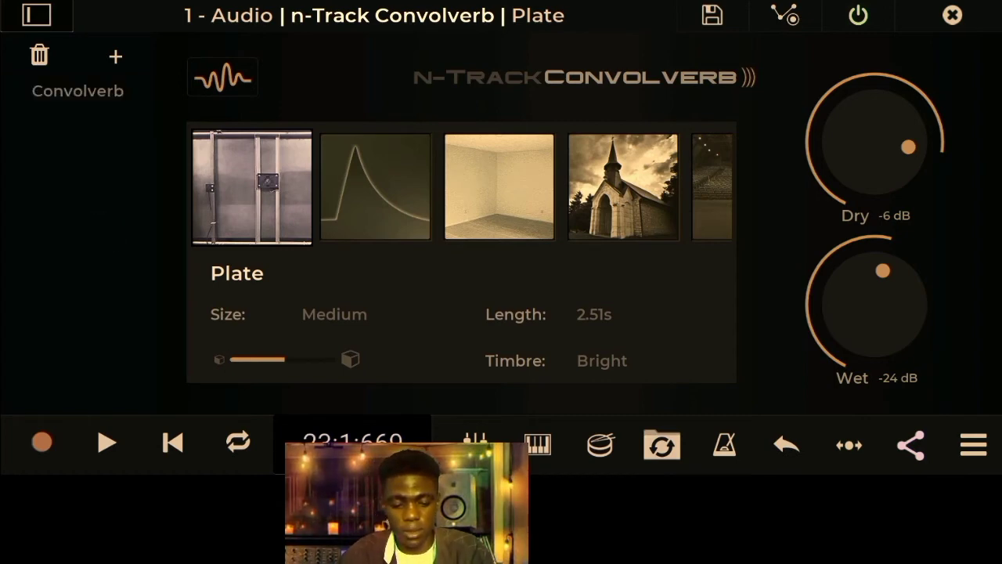
{"action": "left_click", "coordinate": [78, 91]}
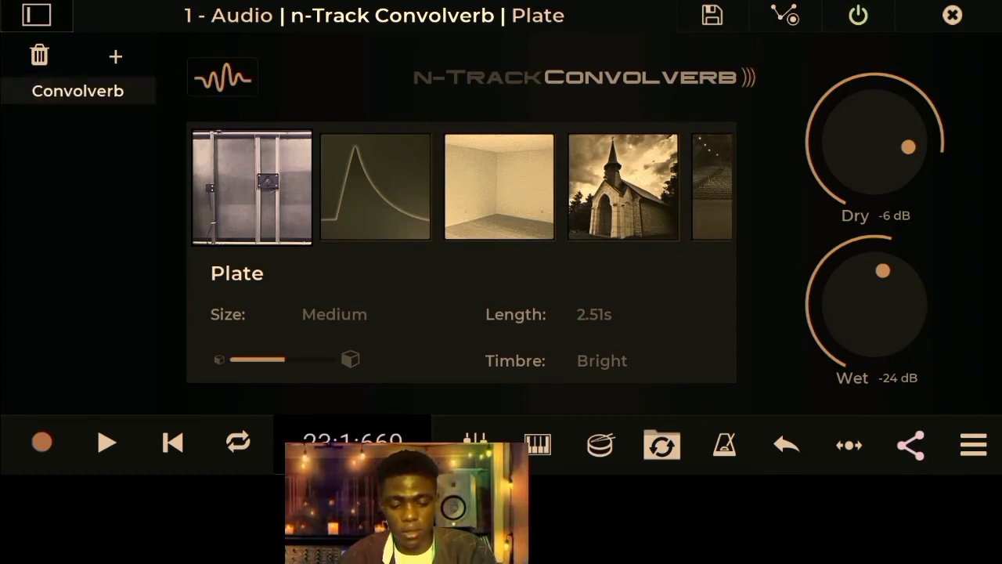
{"action": "left_click", "coordinate": [39, 54]}
Step: Try Guitar Amp, dismiss the Free edition notice, then delete the Guitar Amp
{"action": "left_click", "coordinate": [116, 57]}
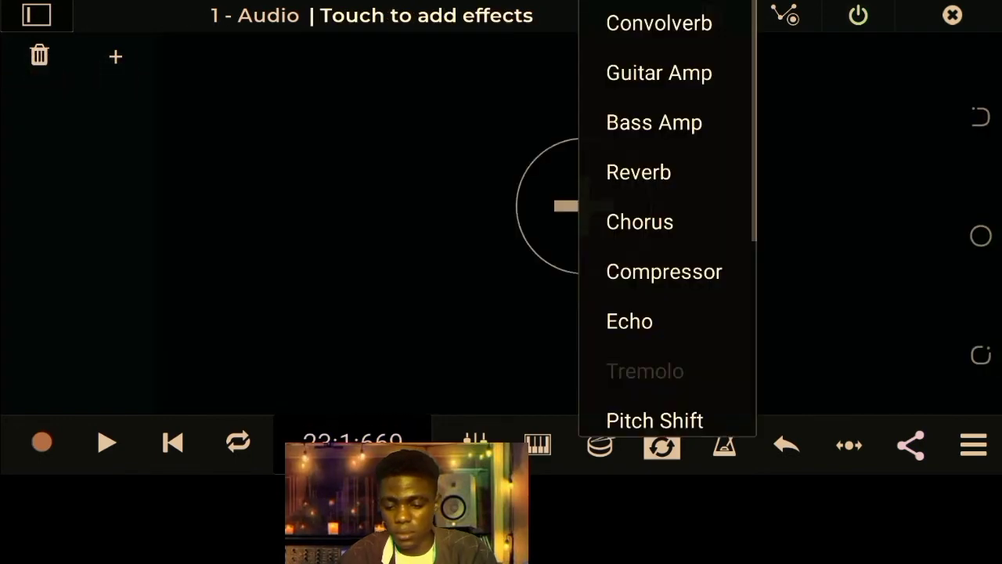
{"action": "left_click", "coordinate": [696, 83]}
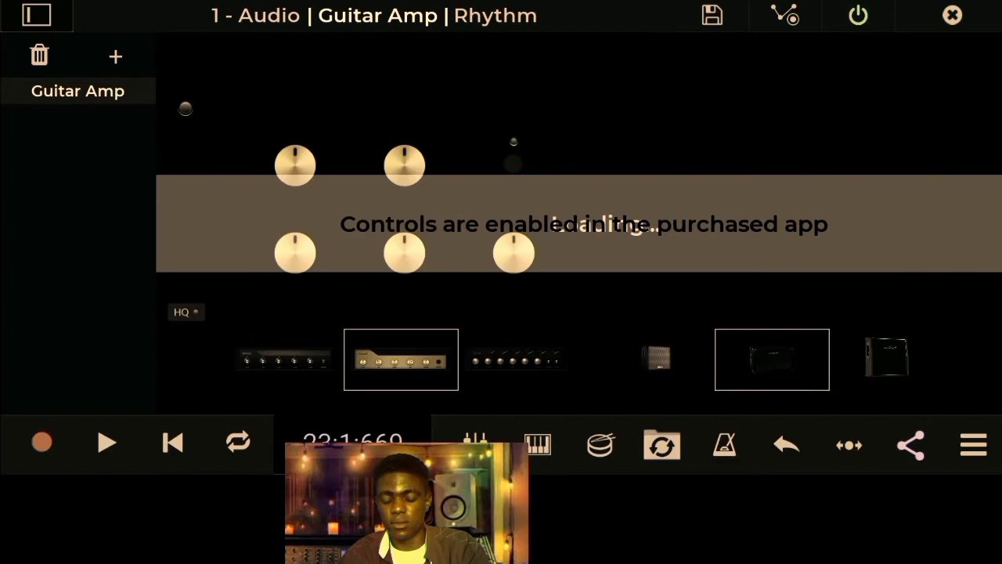
{"action": "left_click", "coordinate": [683, 370]}
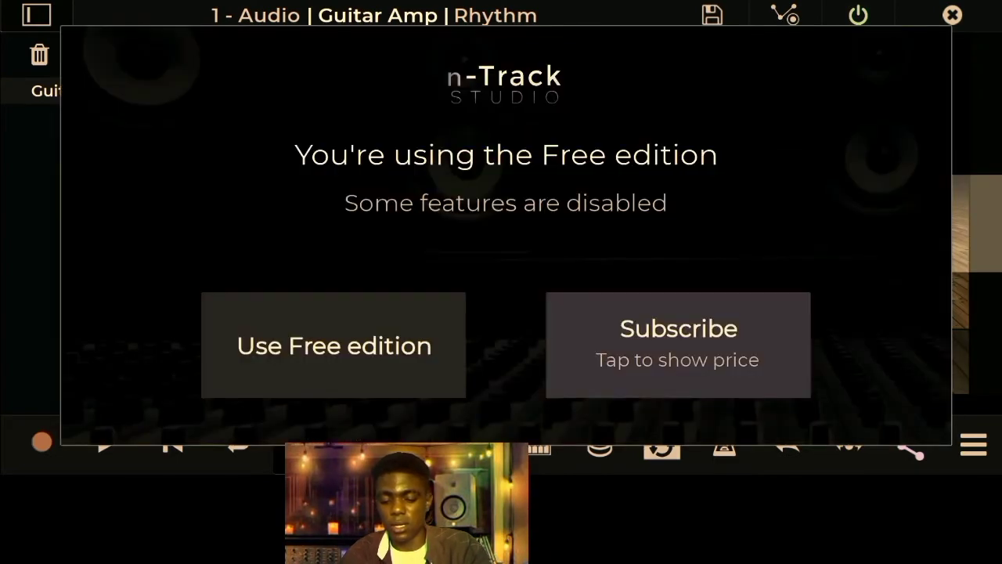
{"action": "key", "text": "Escape"}
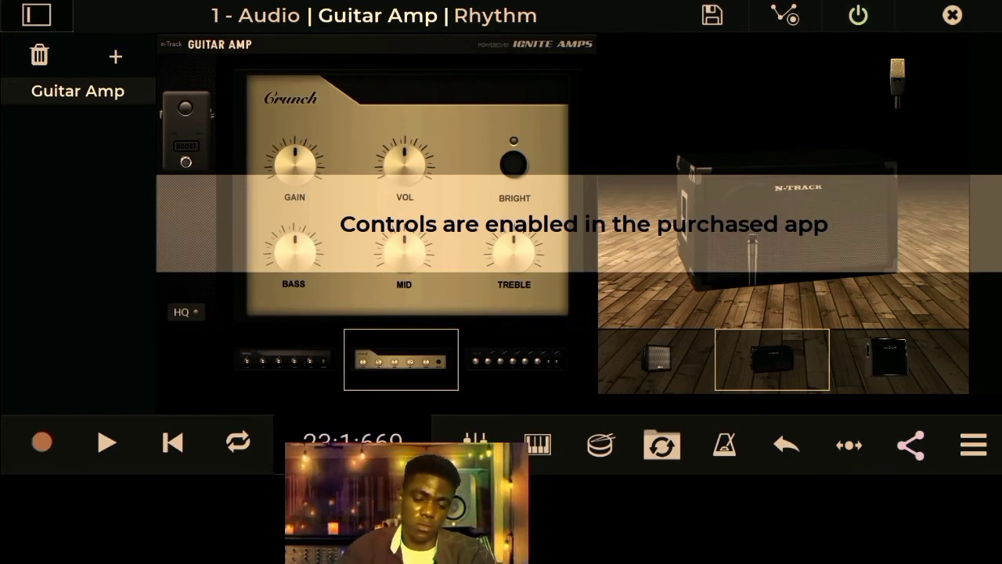
{"action": "left_click", "coordinate": [39, 54]}
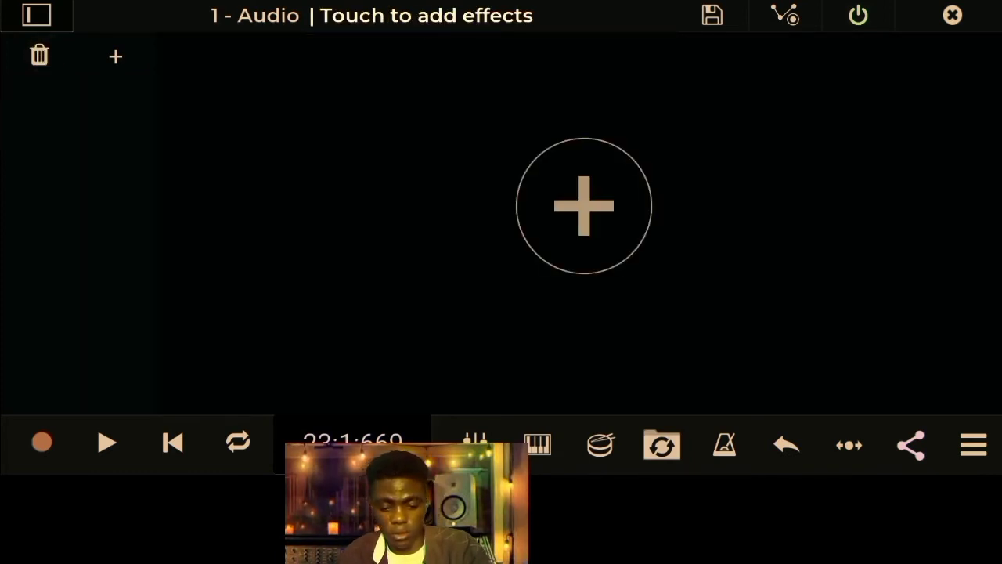
Step: Reopen the effects list and scroll down to the Chorus effect
{"action": "left_click", "coordinate": [115, 55]}
{"action": "mouse_move", "coordinate": [723, 271]}
{"action": "left_mouse_down"}
{"action": "mouse_move", "coordinate": [723, 195]}
{"action": "mouse_move", "coordinate": [680, 230]}
{"action": "mouse_move", "coordinate": [717, 198]}
{"action": "mouse_move", "coordinate": [675, 260]}
{"action": "left_mouse_up"}
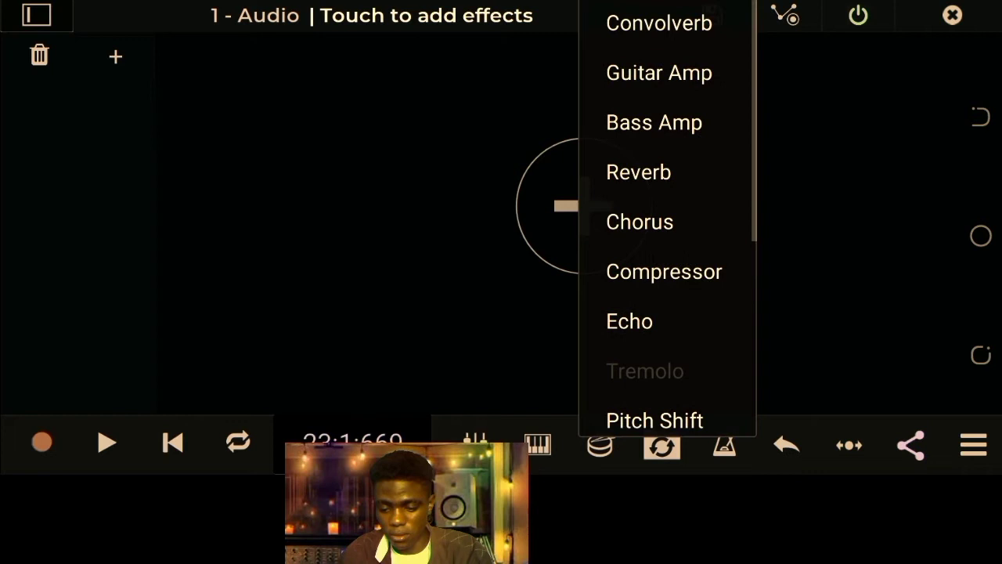
{"action": "left_click_drag", "start_coordinate": [695, 181], "coordinate": [722, 136]}
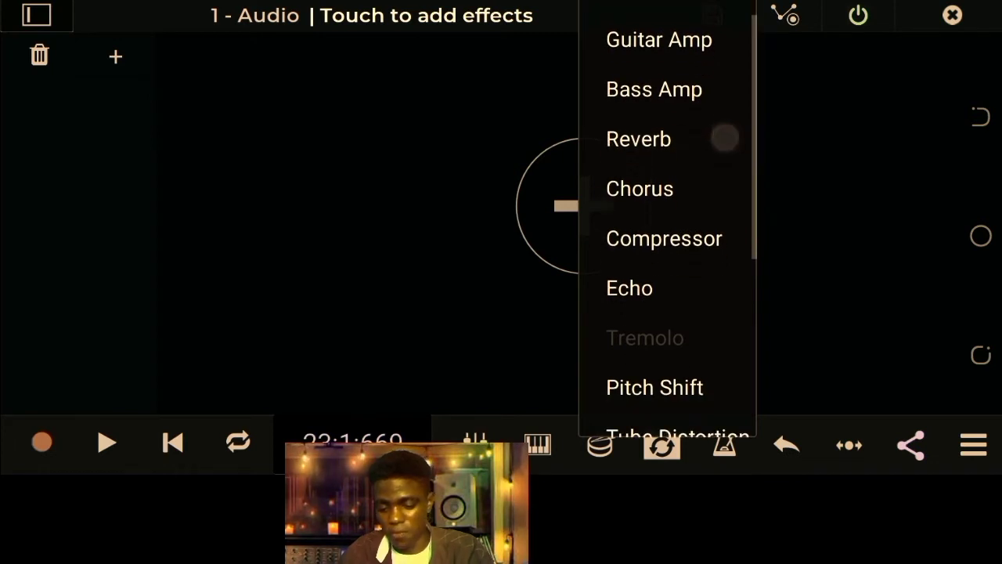
{"action": "left_click_drag", "start_coordinate": [707, 190], "coordinate": [733, 128]}
Step: Add Chorus and blend its sound between presets, toward 13 Strings and back near centre
{"action": "left_click", "coordinate": [713, 134]}
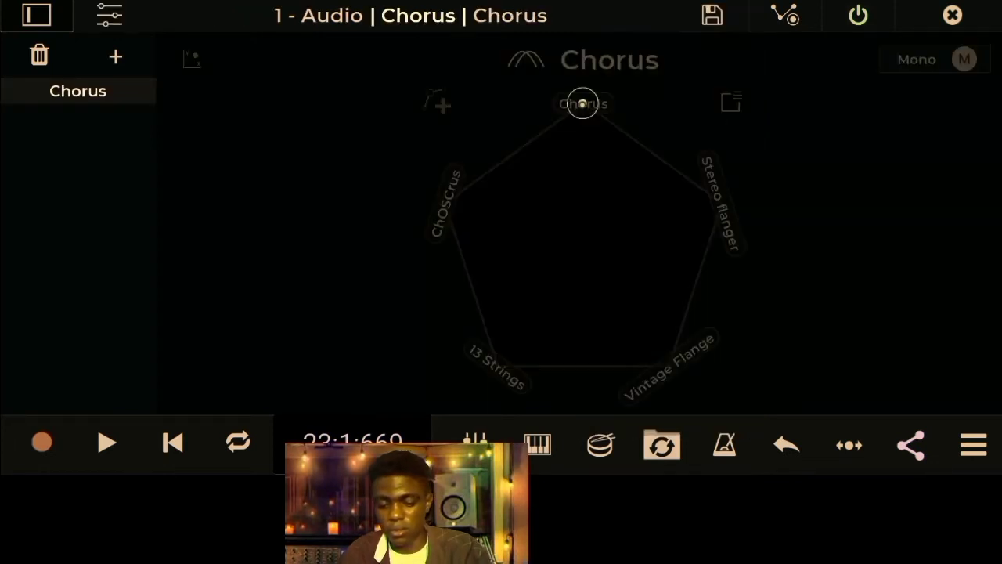
{"action": "left_click_drag", "start_coordinate": [583, 103], "coordinate": [605, 252]}
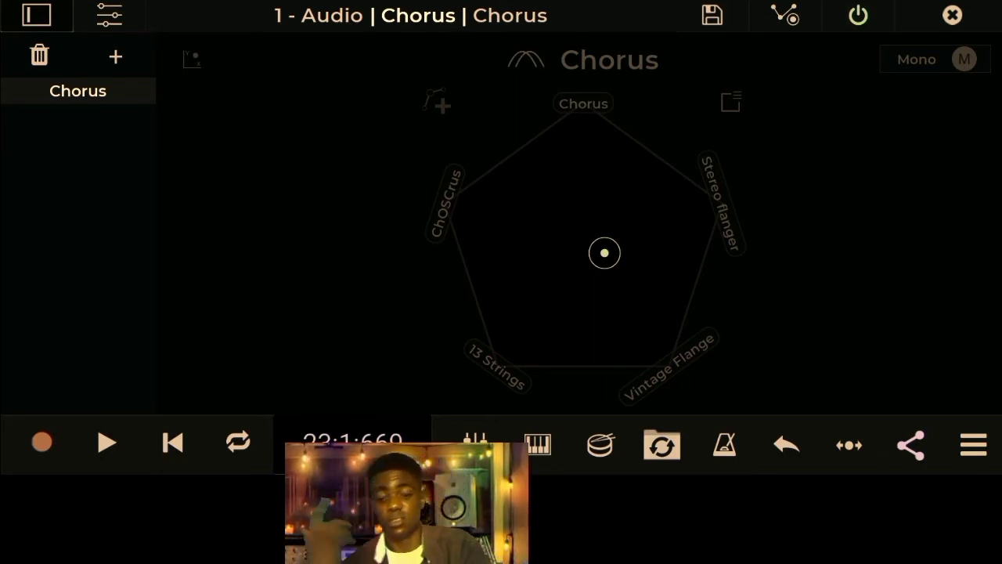
{"action": "mouse_move", "coordinate": [606, 264]}
{"action": "left_mouse_down"}
{"action": "mouse_move", "coordinate": [466, 233]}
{"action": "mouse_move", "coordinate": [658, 134]}
{"action": "mouse_move", "coordinate": [649, 358]}
{"action": "mouse_move", "coordinate": [687, 170]}
{"action": "mouse_move", "coordinate": [572, 286]}
{"action": "left_mouse_up"}
{"action": "left_click", "coordinate": [572, 286]}
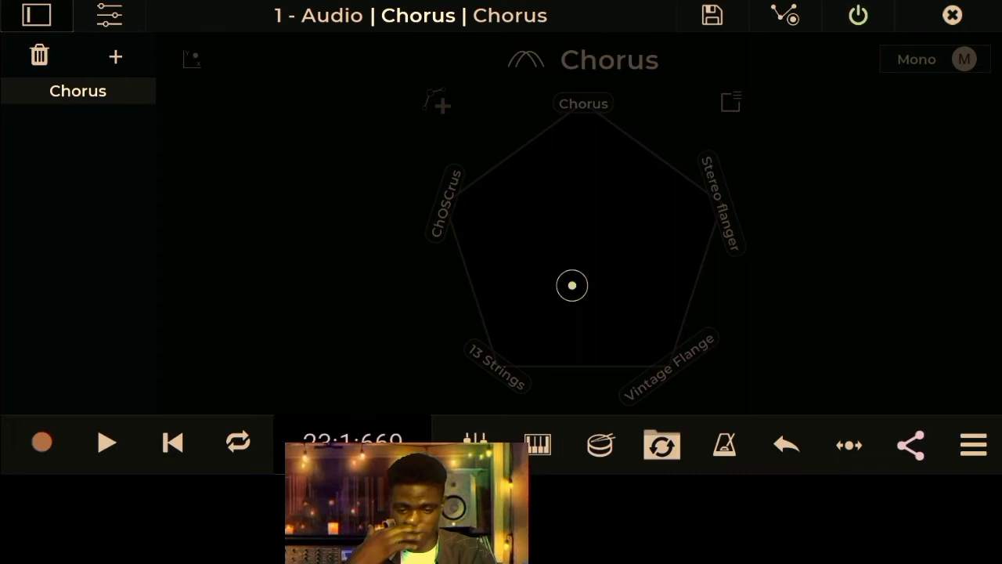
Step: Push the Chorus depth to about 77%, then delete Chorus and reopen the effects list
{"action": "left_click", "coordinate": [109, 15]}
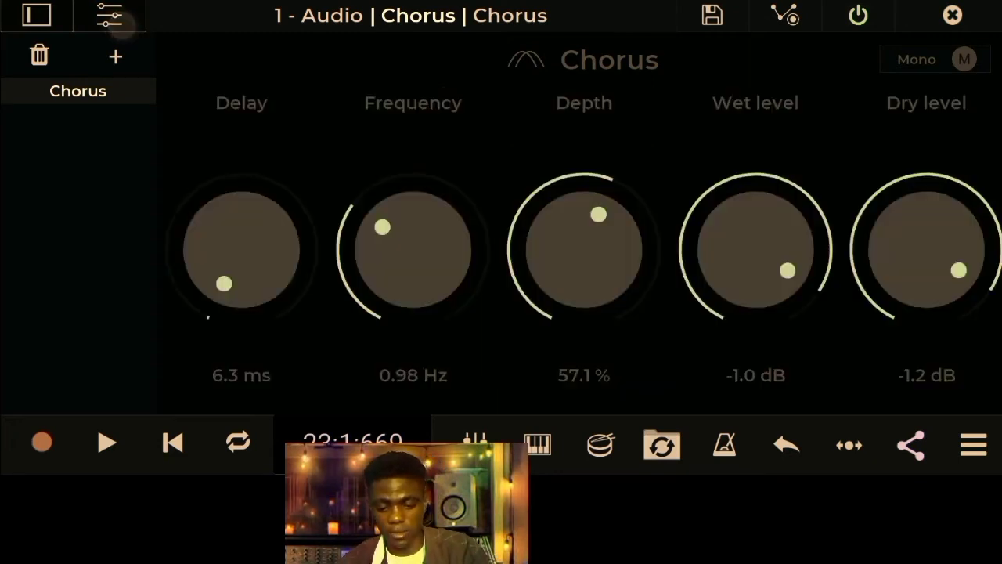
{"action": "mouse_move", "coordinate": [636, 240]}
{"action": "left_mouse_down"}
{"action": "mouse_move", "coordinate": [638, 224]}
{"action": "mouse_move", "coordinate": [603, 201]}
{"action": "left_mouse_up"}
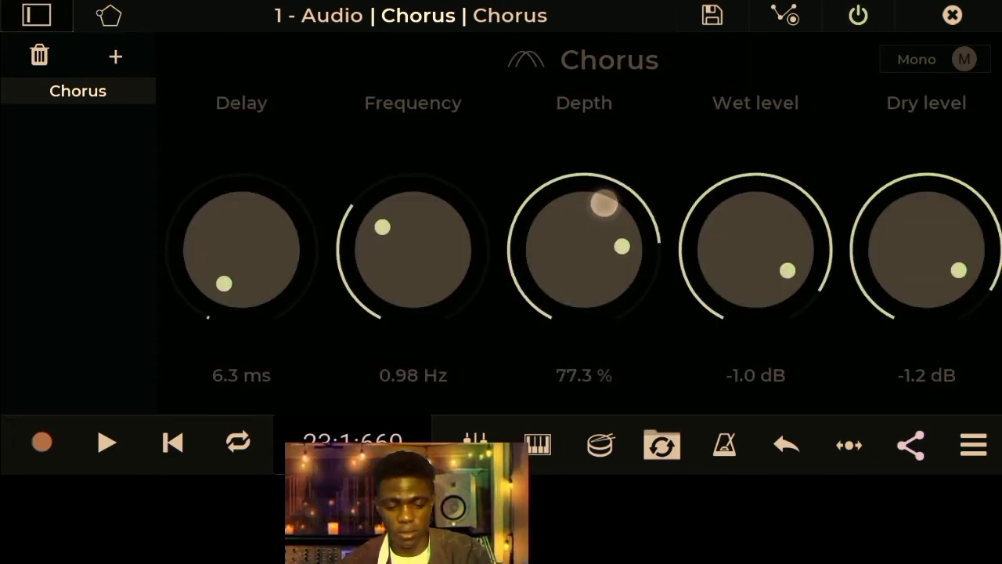
{"action": "left_click", "coordinate": [34, 56]}
{"action": "left_click", "coordinate": [91, 44]}
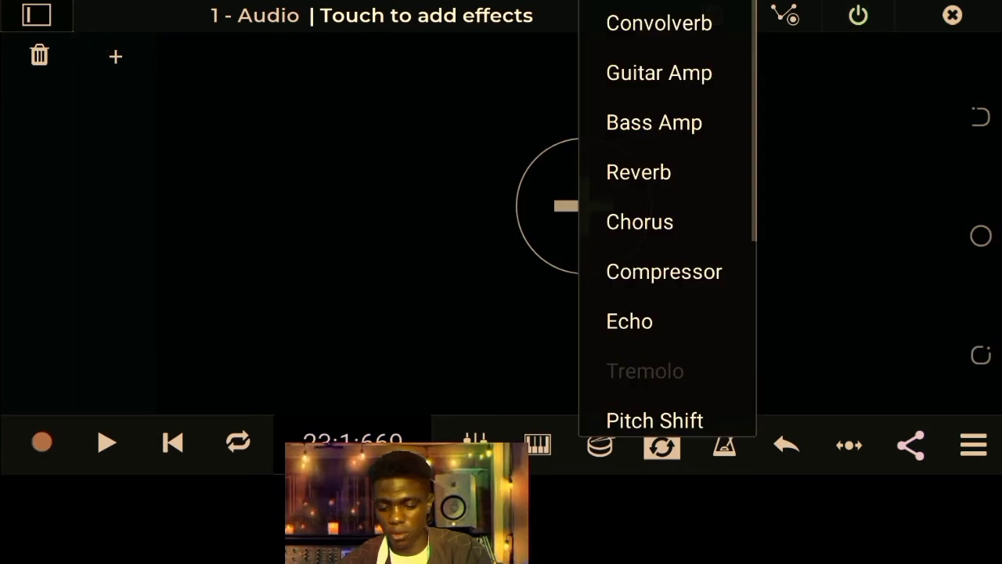
{"action": "left_click_drag", "start_coordinate": [696, 329], "coordinate": [750, 164]}
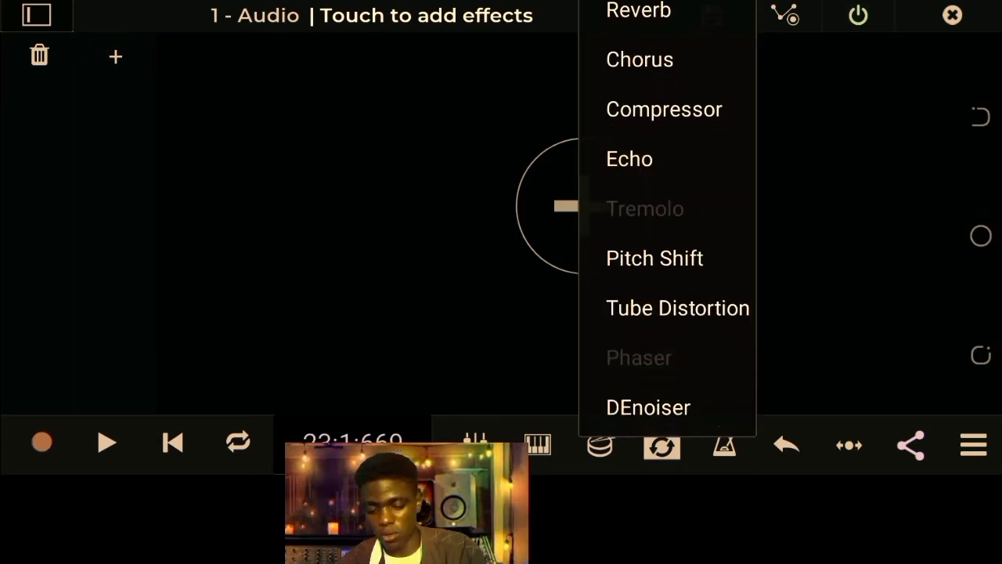
Step: Try a Compressor with release 0.0 ms and threshold about -11.2 dB, then remove it
{"action": "left_click", "coordinate": [718, 108]}
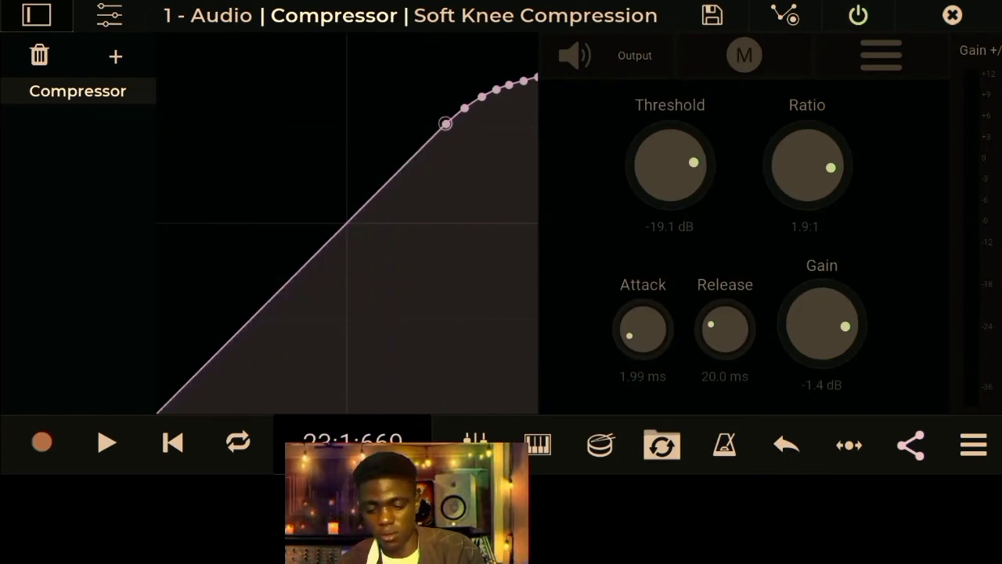
{"action": "left_click_drag", "start_coordinate": [725, 329], "coordinate": [738, 392]}
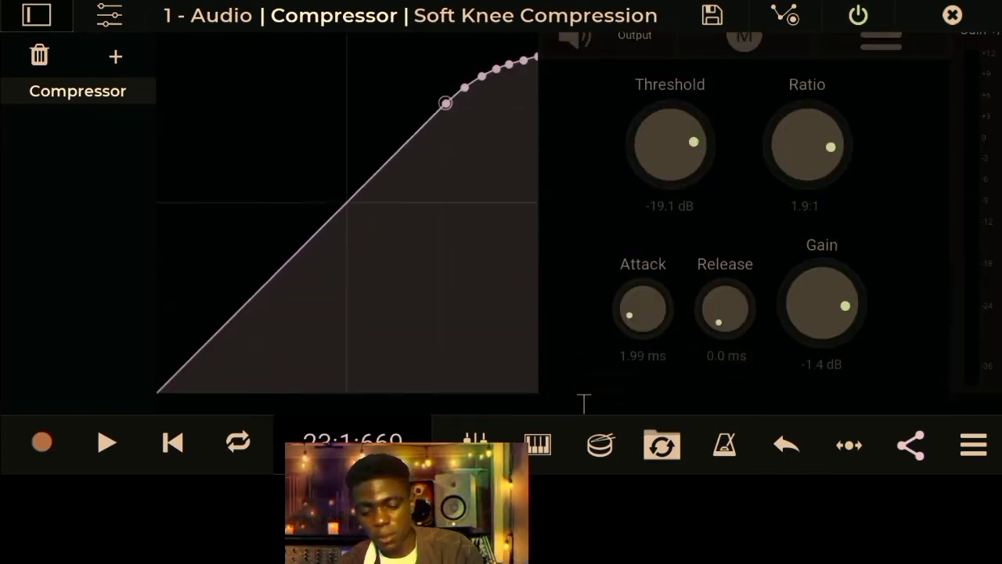
{"action": "mouse_move", "coordinate": [682, 156]}
{"action": "left_mouse_down"}
{"action": "mouse_move", "coordinate": [720, 171]}
{"action": "mouse_move", "coordinate": [717, 129]}
{"action": "left_mouse_up"}
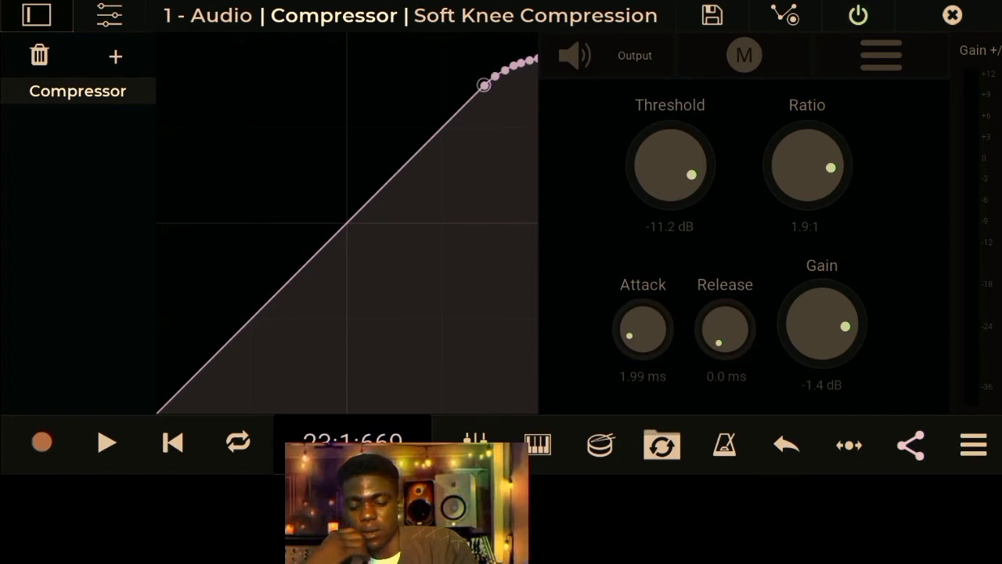
{"action": "left_click_drag", "start_coordinate": [700, 161], "coordinate": [700, 121]}
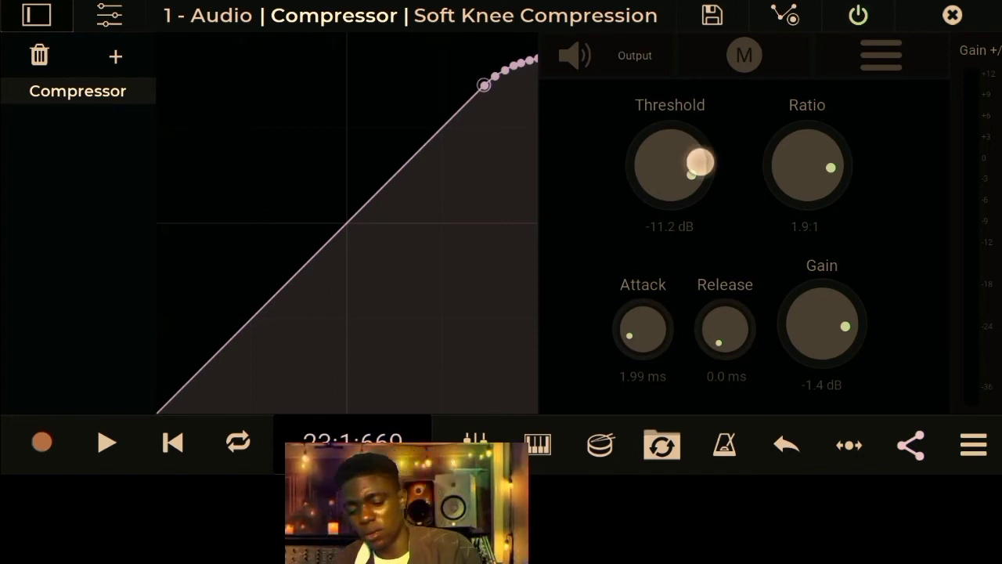
{"action": "left_click_drag", "start_coordinate": [592, 156], "coordinate": [589, 223]}
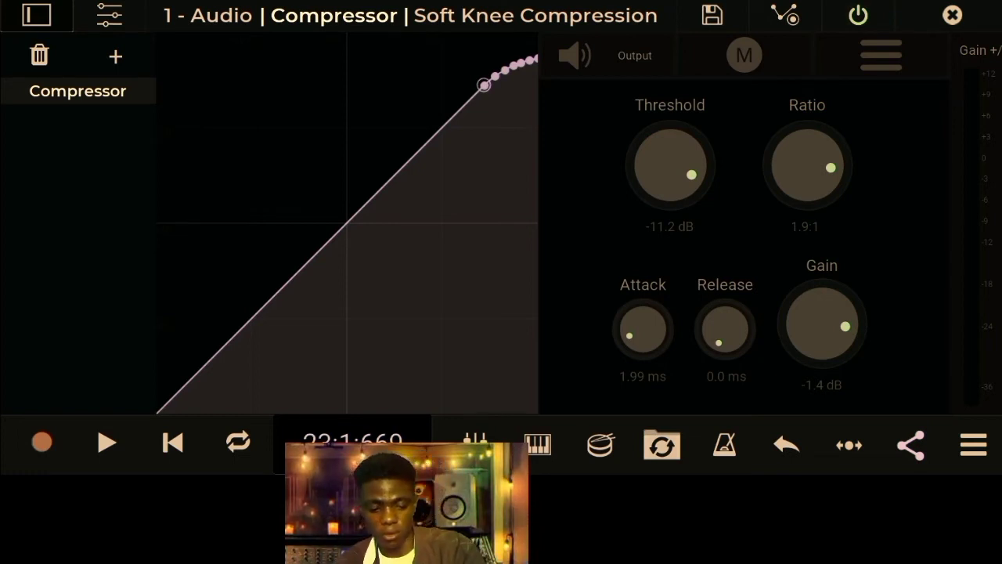
{"action": "left_click", "coordinate": [39, 54]}
Step: Add Echo, move its morph puck between presets, then delete the Echo
{"action": "left_click", "coordinate": [116, 56]}
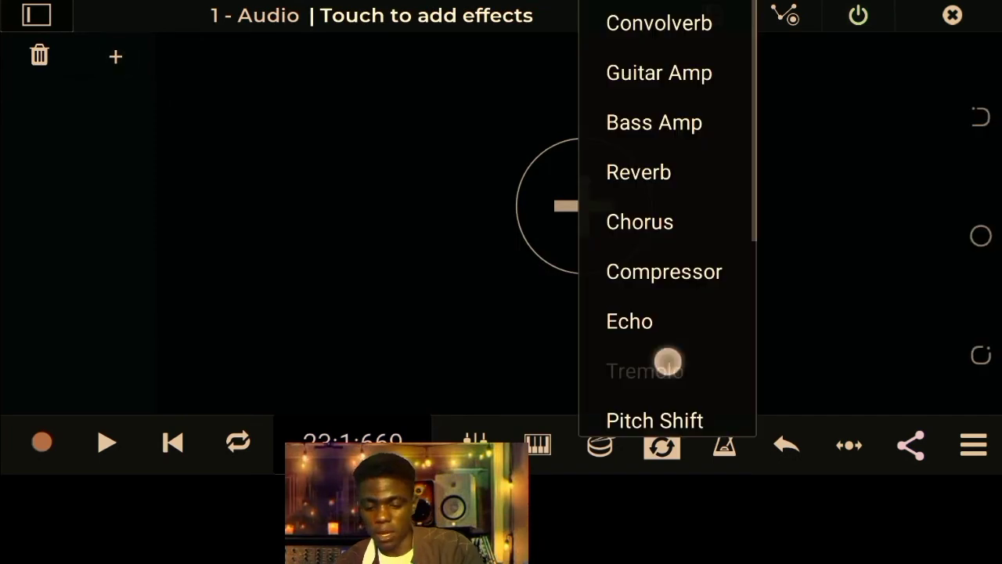
{"action": "left_click_drag", "start_coordinate": [668, 361], "coordinate": [711, 235]}
{"action": "left_click", "coordinate": [629, 211]}
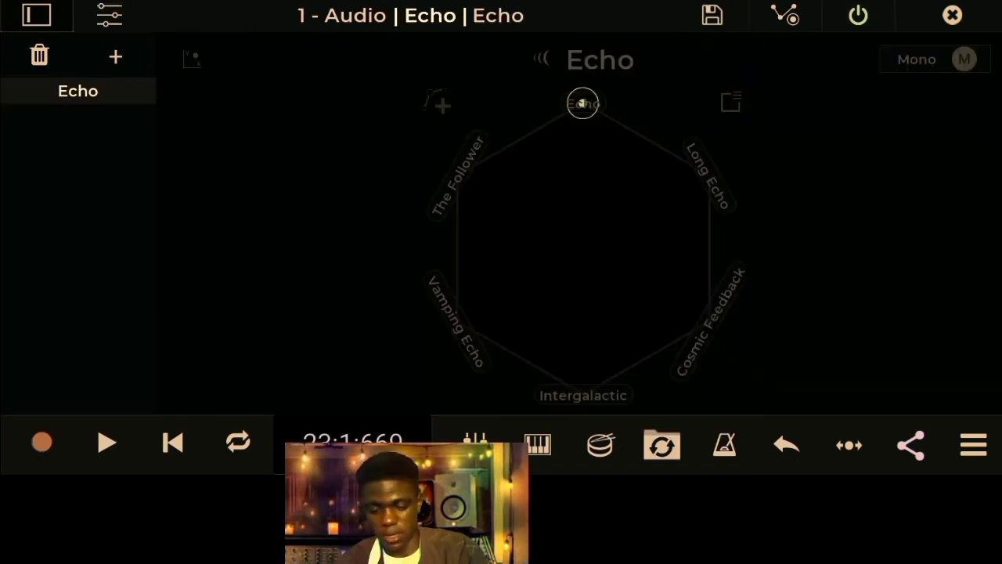
{"action": "left_click_drag", "start_coordinate": [583, 103], "coordinate": [629, 195]}
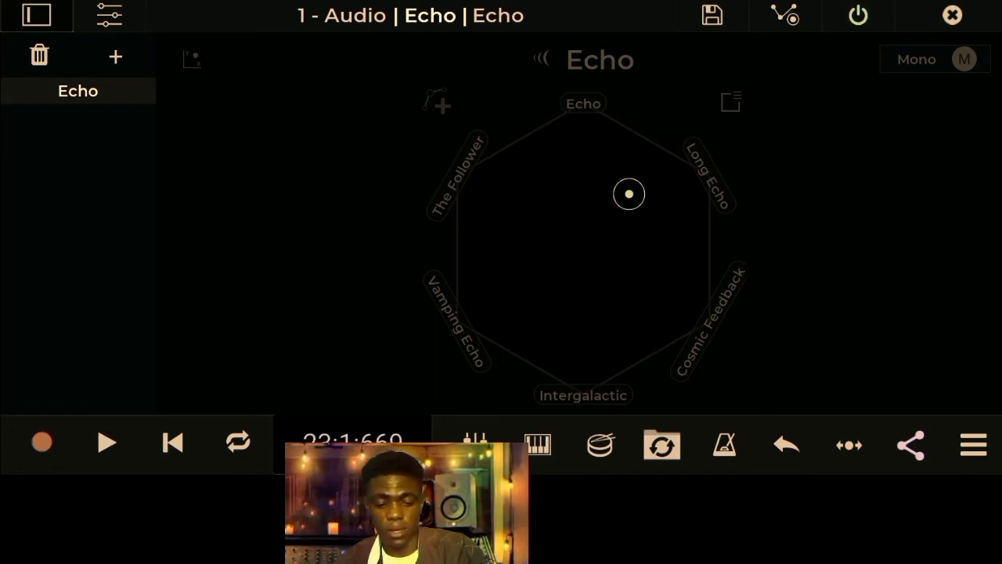
{"action": "left_click", "coordinate": [39, 55]}
Step: Add Pitch Shift at its default 0.0 semitones, then delete it
{"action": "left_click", "coordinate": [115, 57]}
{"action": "left_click_drag", "start_coordinate": [680, 309], "coordinate": [732, 120]}
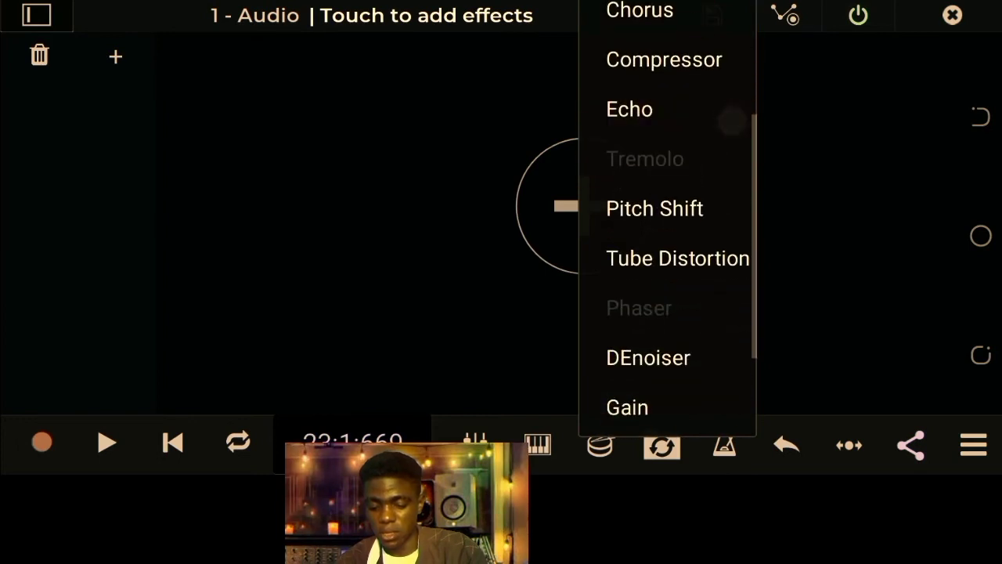
{"action": "left_click", "coordinate": [692, 146]}
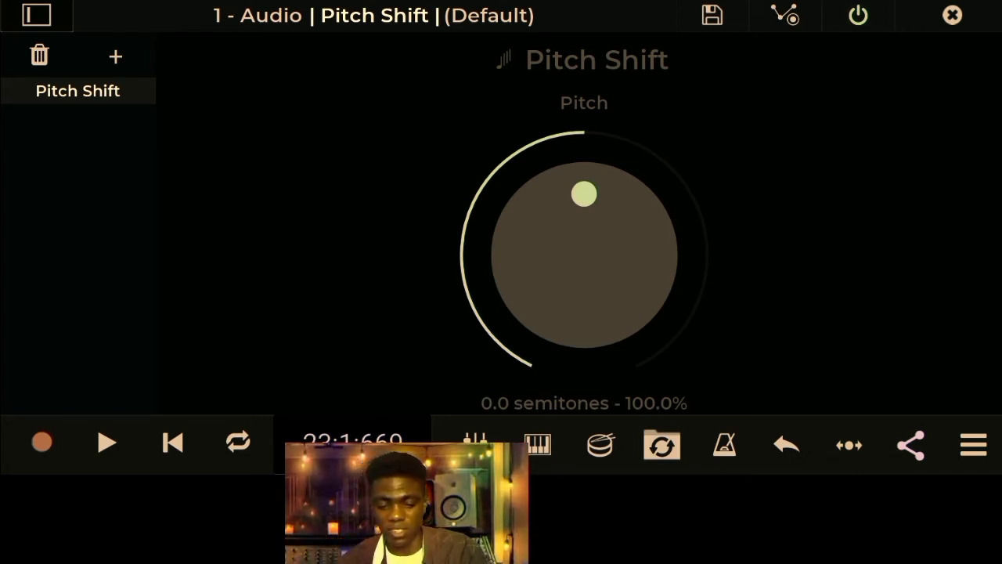
{"action": "left_click", "coordinate": [39, 53]}
Step: Add n-Tube Tube Distortion to 1 - Audio and drag its morph handle between presets
{"action": "left_click", "coordinate": [115, 56]}
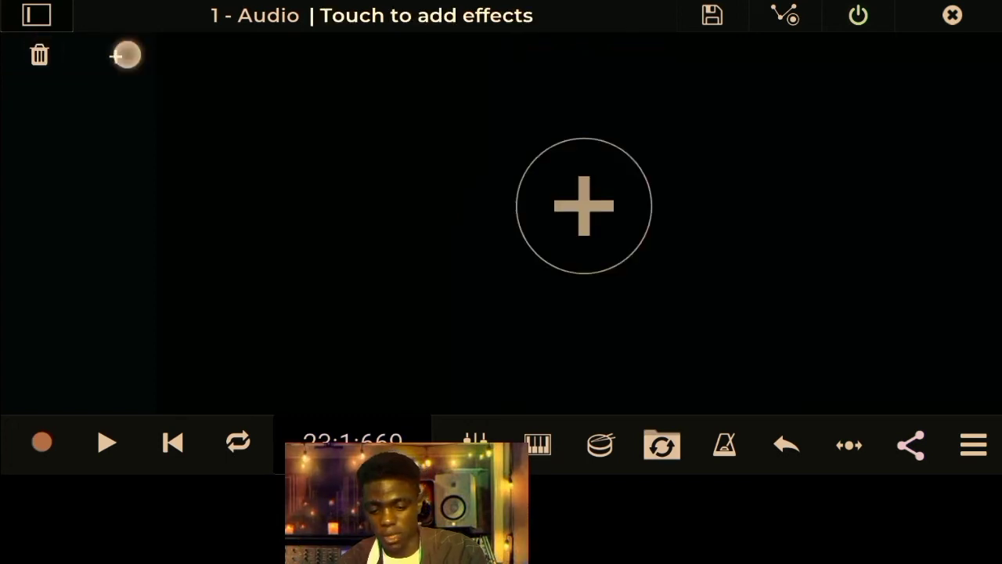
{"action": "left_click_drag", "start_coordinate": [752, 78], "coordinate": [728, 313]}
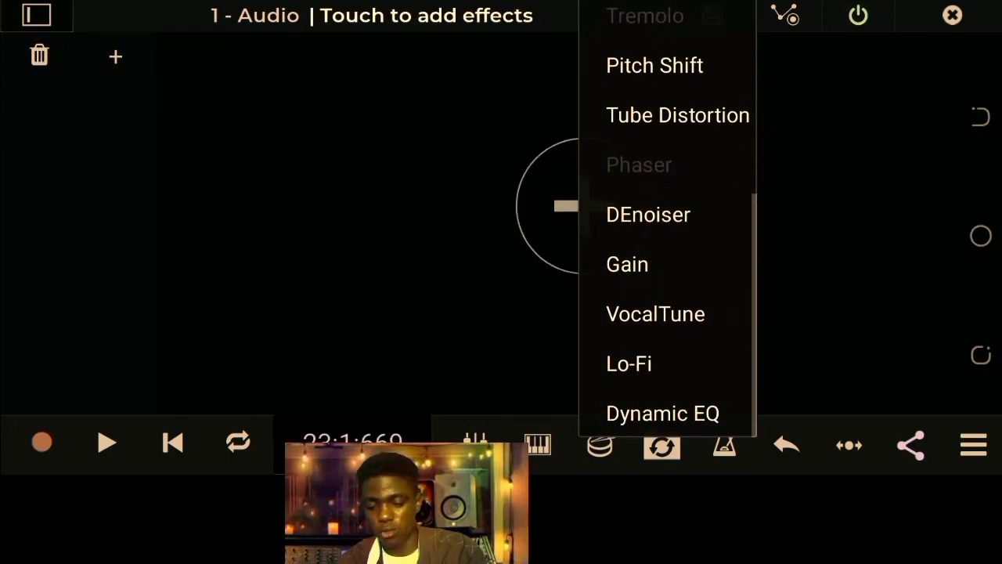
{"action": "left_click", "coordinate": [730, 107]}
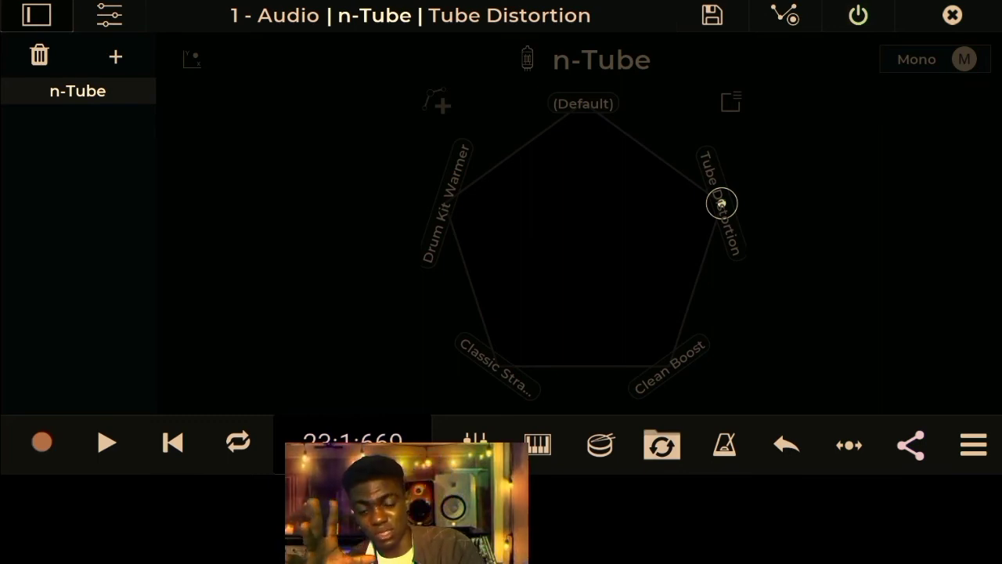
{"action": "left_click", "coordinate": [596, 264]}
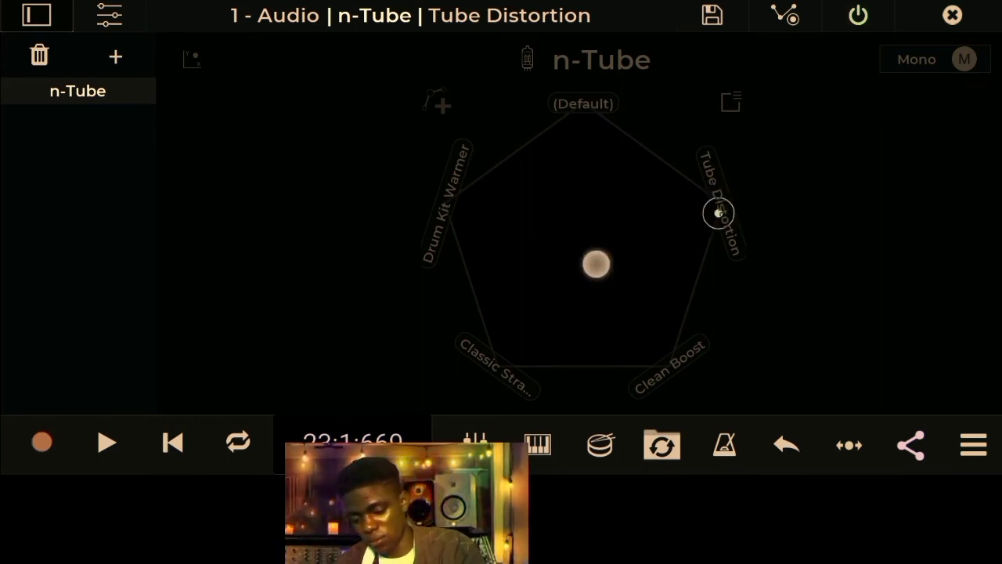
{"action": "mouse_move", "coordinate": [596, 264]}
{"action": "left_mouse_down"}
{"action": "mouse_move", "coordinate": [517, 333]}
{"action": "mouse_move", "coordinate": [577, 235]}
{"action": "left_mouse_up"}
Step: Swap n-Tube for DEnoiser, raise its noise volume to 0.11, then remove it
{"action": "left_click", "coordinate": [39, 53]}
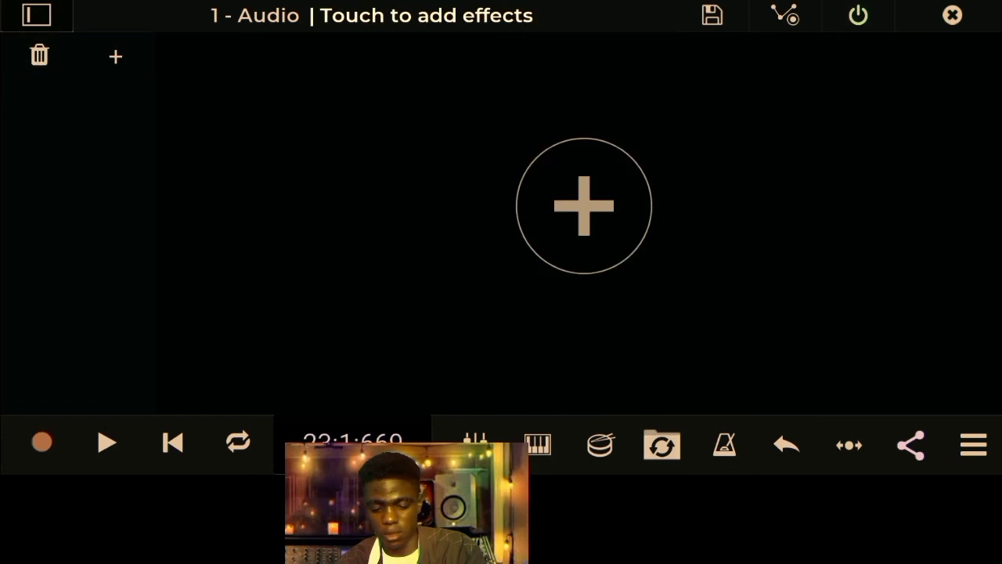
{"action": "left_click", "coordinate": [115, 56]}
{"action": "scroll", "coordinate": [728, 212], "scroll_direction": "down", "scroll_amount": 5}
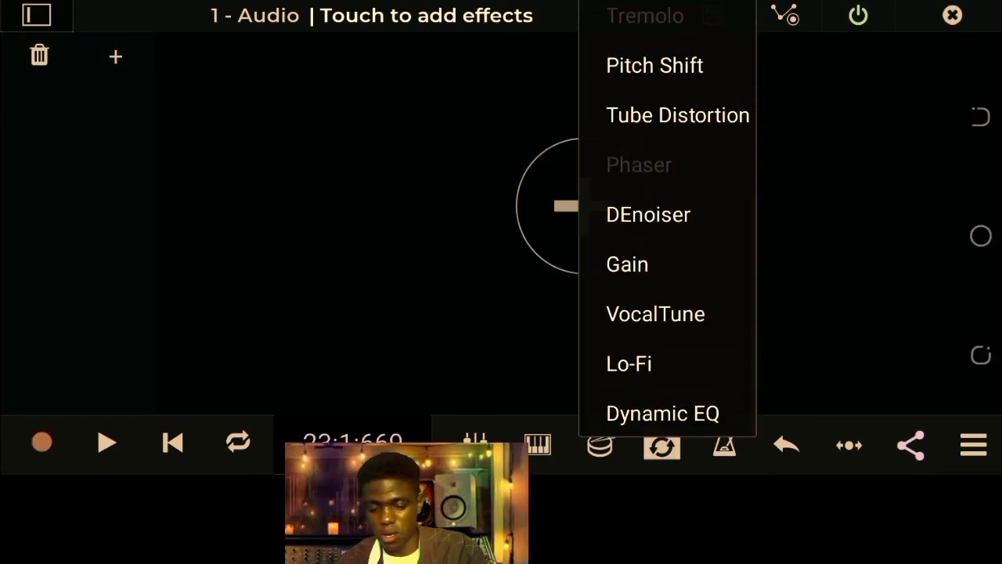
{"action": "left_click", "coordinate": [649, 215]}
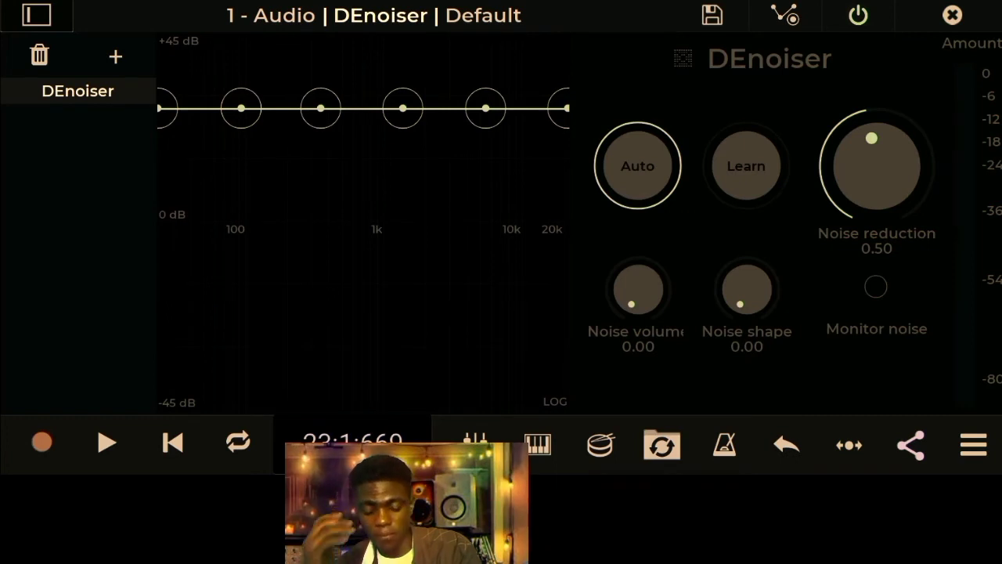
{"action": "left_click_drag", "start_coordinate": [638, 290], "coordinate": [638, 270]}
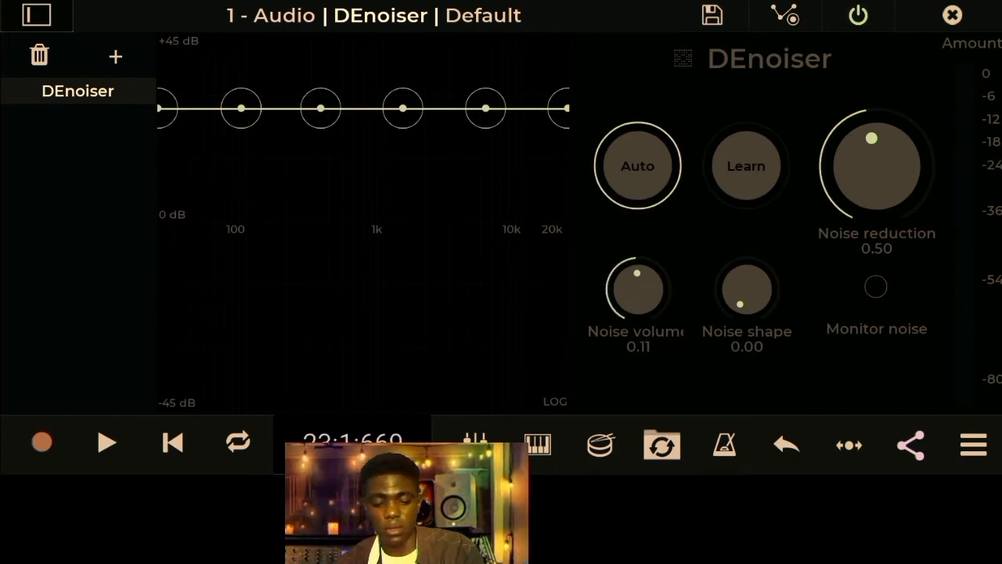
{"action": "left_click", "coordinate": [39, 55]}
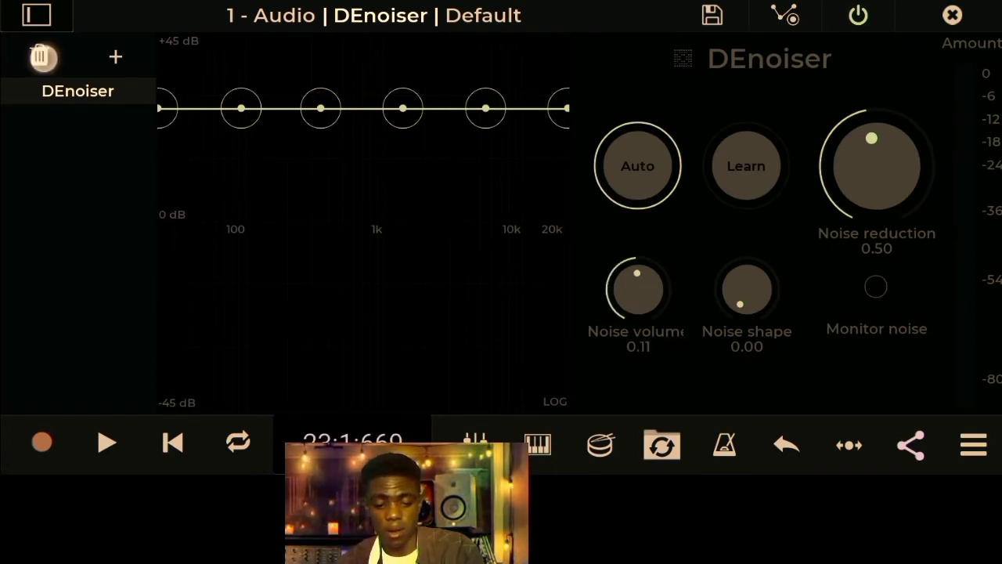
Step: Add a Gain effect boosted to 14.2 dB, then remove it
{"action": "left_click", "coordinate": [115, 57]}
{"action": "left_click_drag", "start_coordinate": [759, 23], "coordinate": [759, 158]}
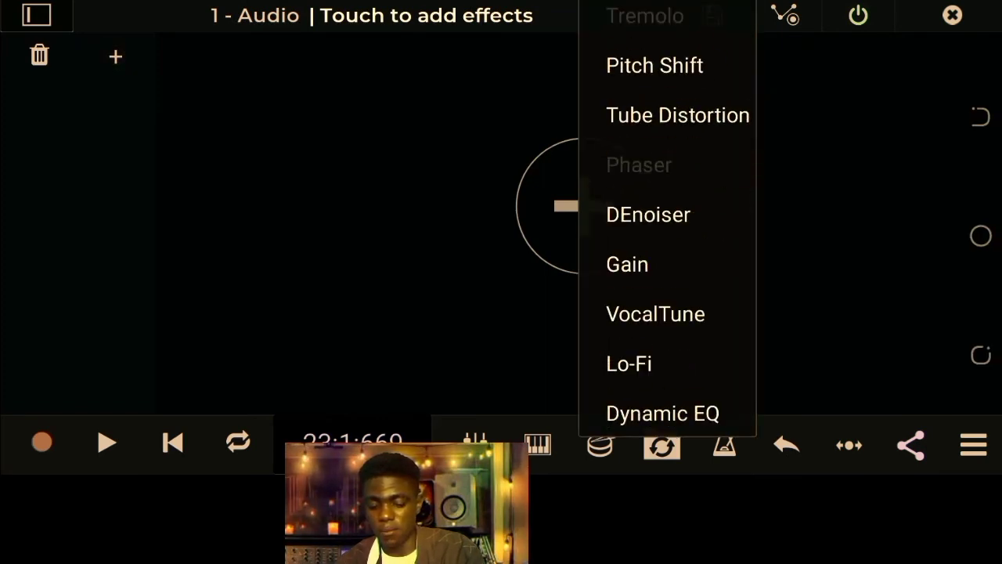
{"action": "left_click", "coordinate": [703, 262]}
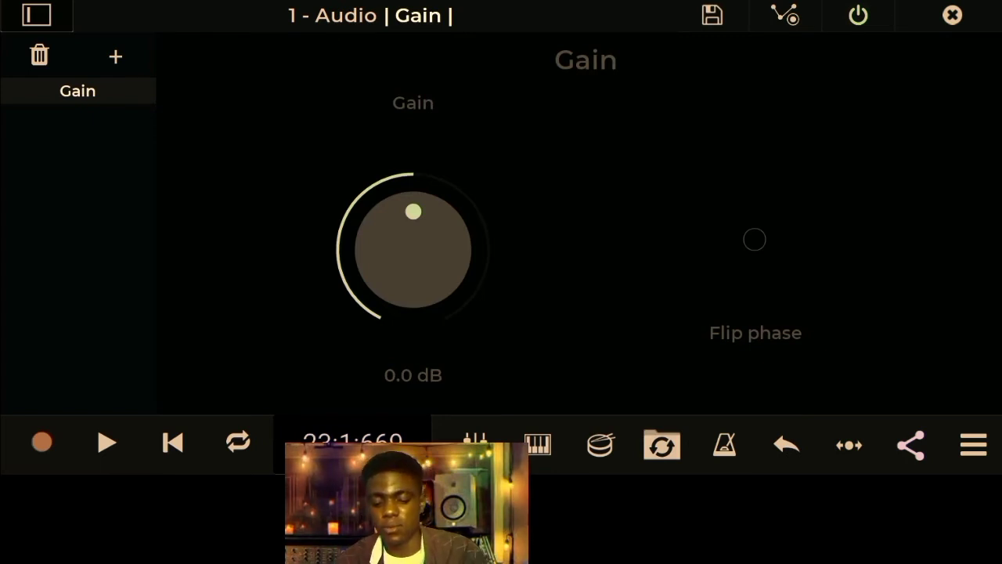
{"action": "left_click_drag", "start_coordinate": [470, 212], "coordinate": [537, 211]}
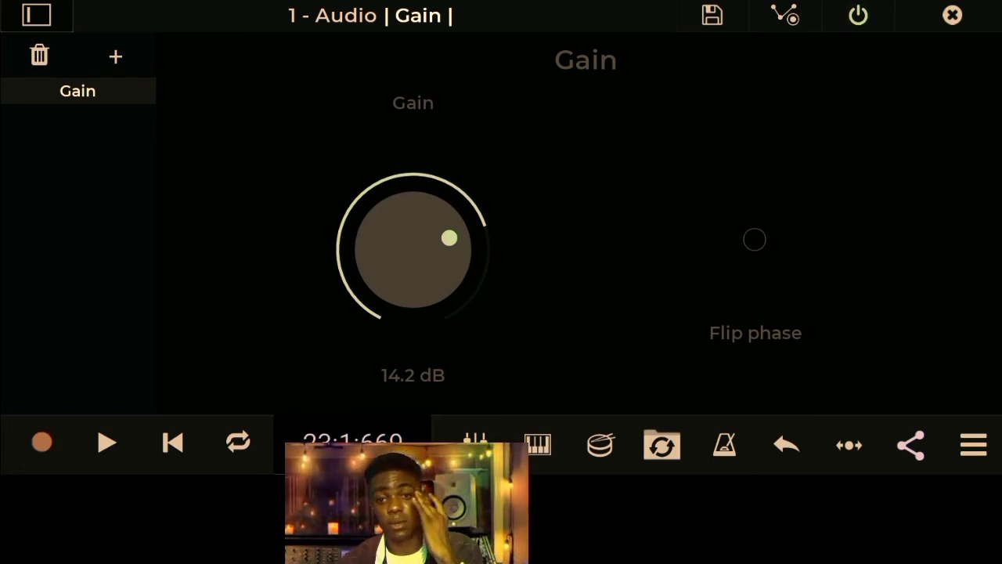
{"action": "left_click", "coordinate": [39, 53]}
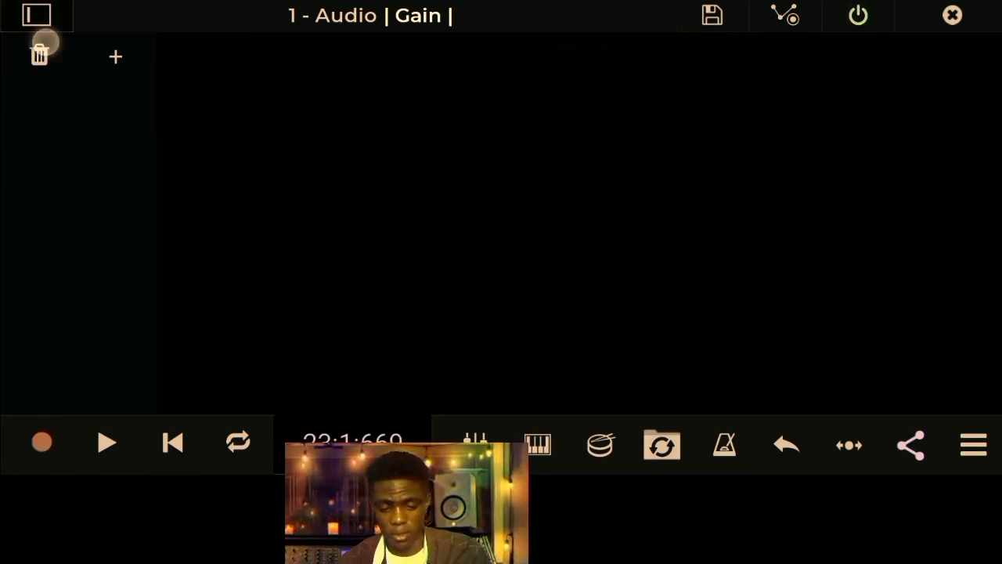
Step: Add VocalTune to the 1 - Audio track, at Medium correction in Chromatic mode
{"action": "left_click", "coordinate": [115, 57]}
{"action": "left_click_drag", "start_coordinate": [745, 270], "coordinate": [745, 59]}
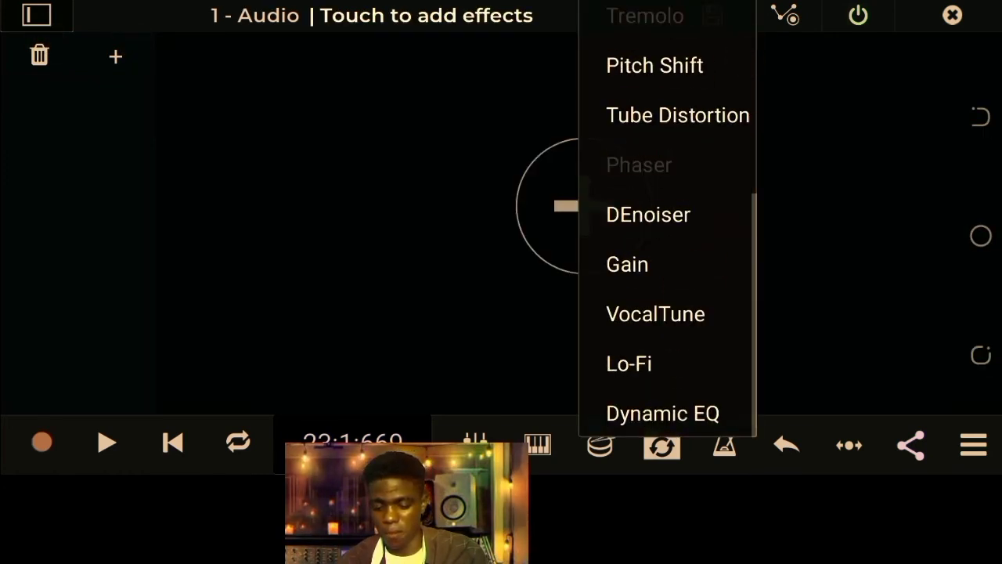
{"action": "left_click", "coordinate": [718, 306]}
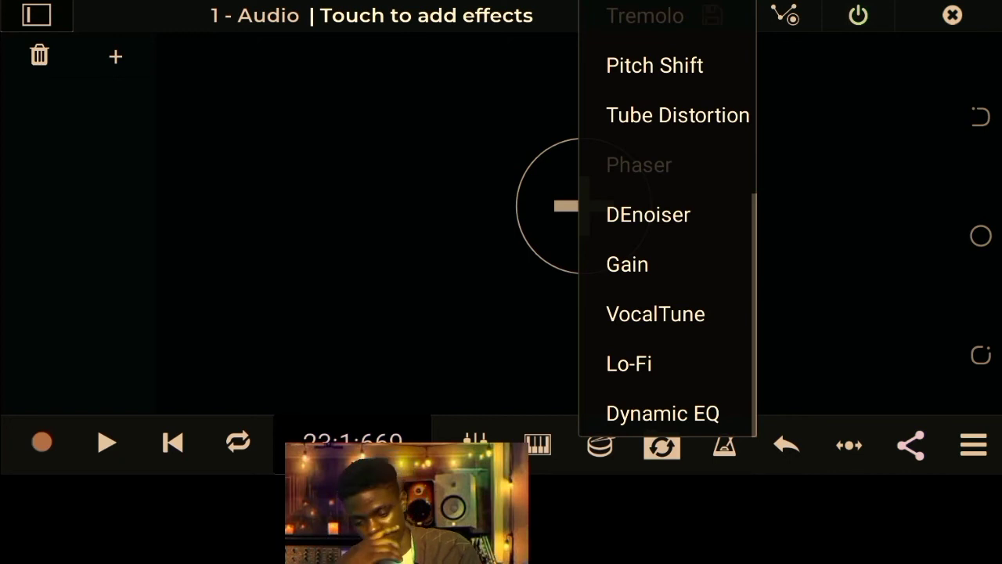
{"action": "left_click", "coordinate": [670, 318]}
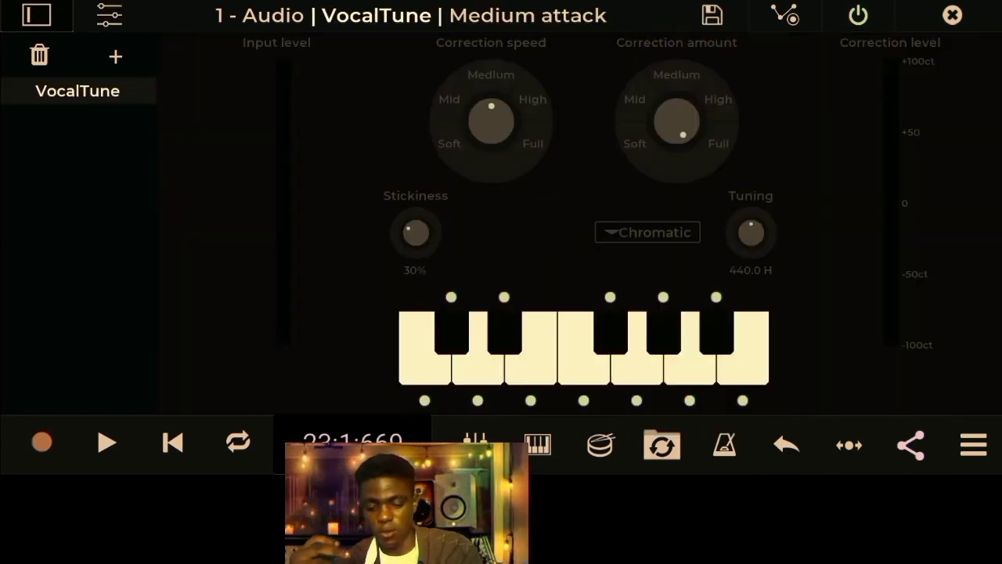